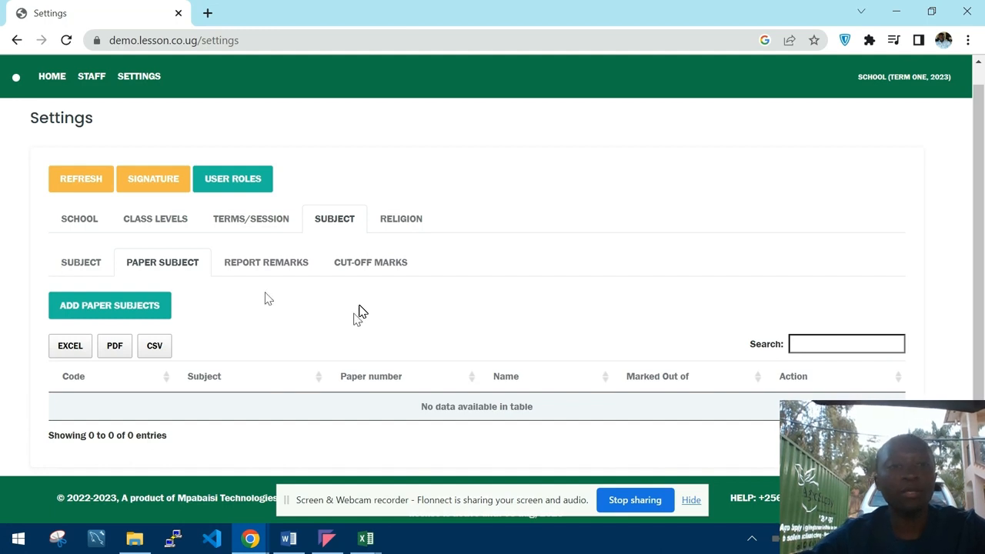
Add a paper subject for Biology - P530 with number 1, name "Paper one" and marked out of 100.
left_click(137, 310)
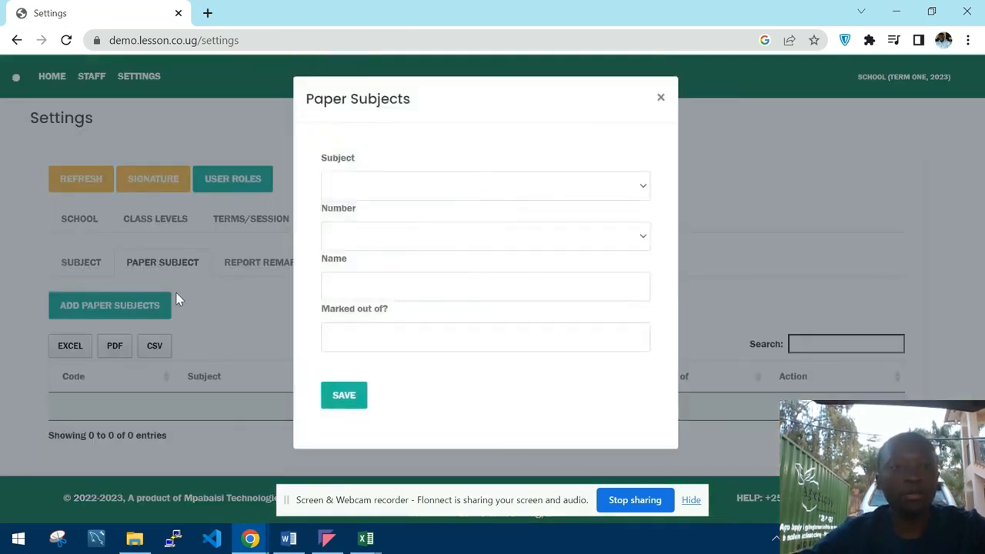
left_click(401, 192)
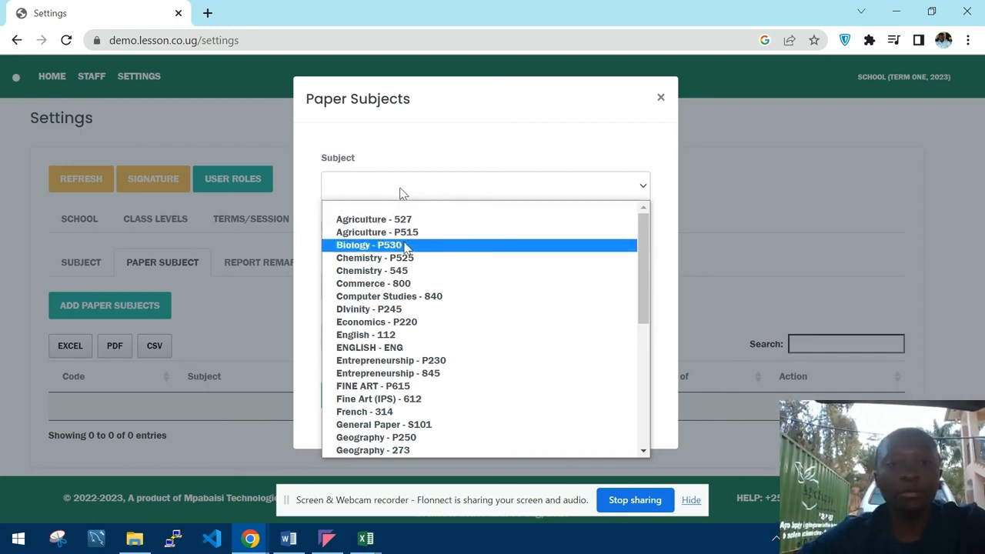
left_click(396, 245)
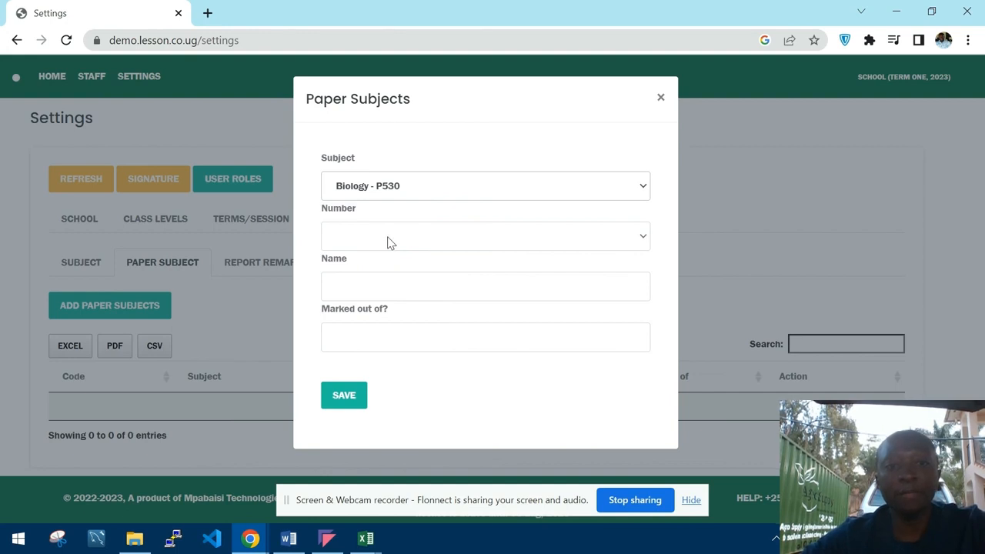
left_click(387, 243)
left_click(380, 271)
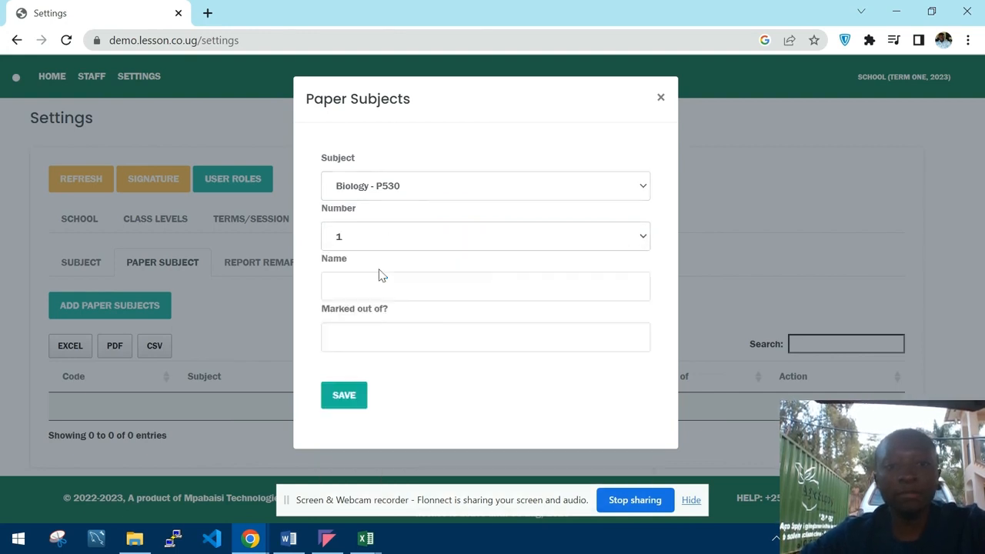
left_click(363, 286)
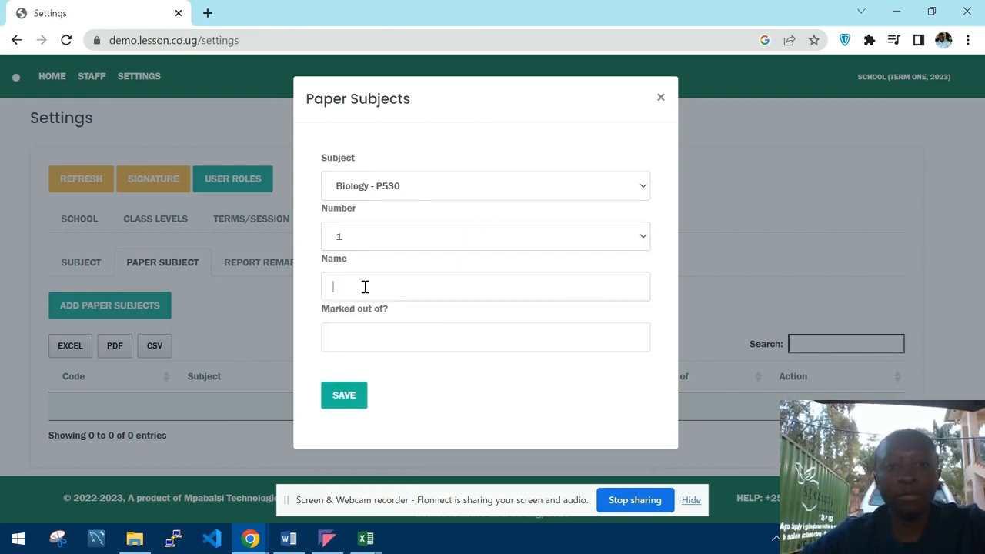
type("Pa")
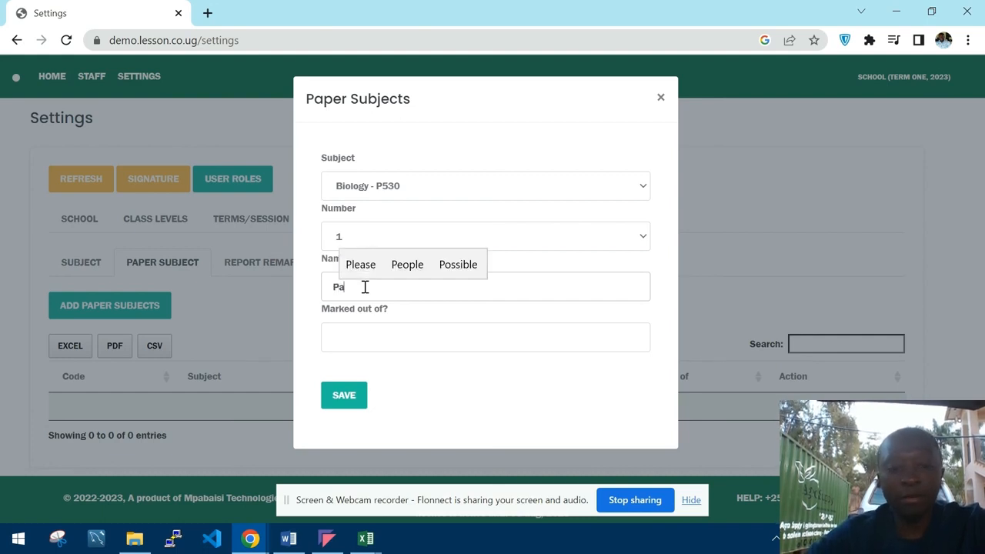
type("per one")
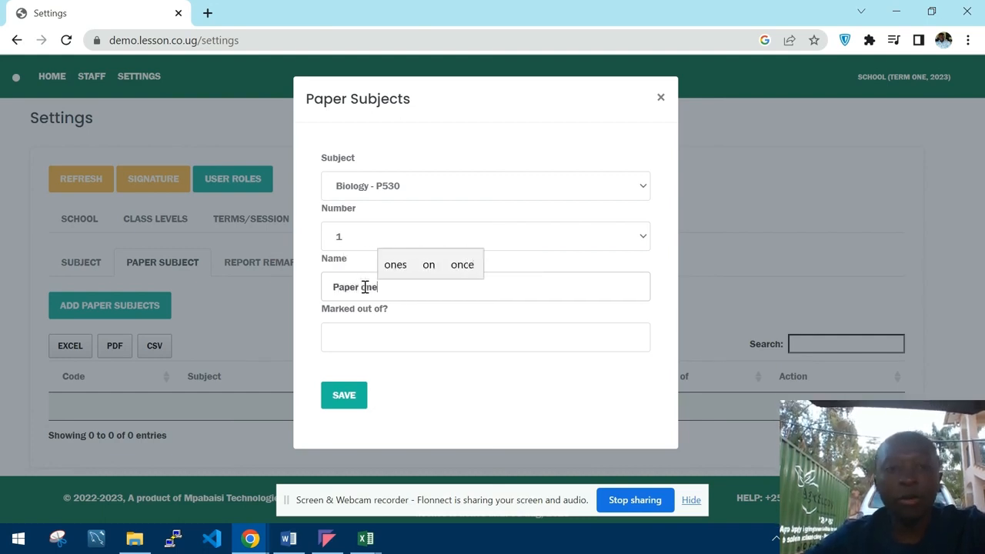
left_click(390, 326)
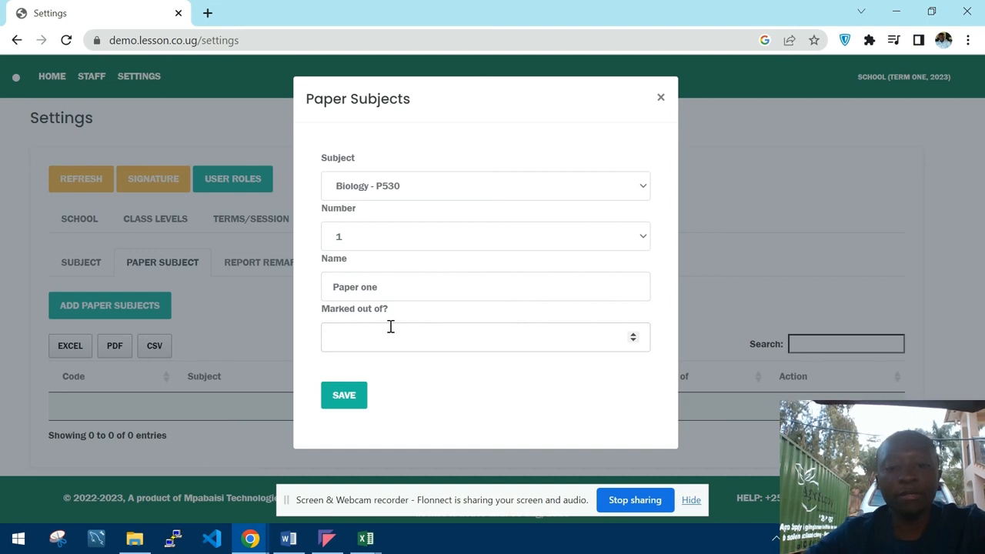
type("100")
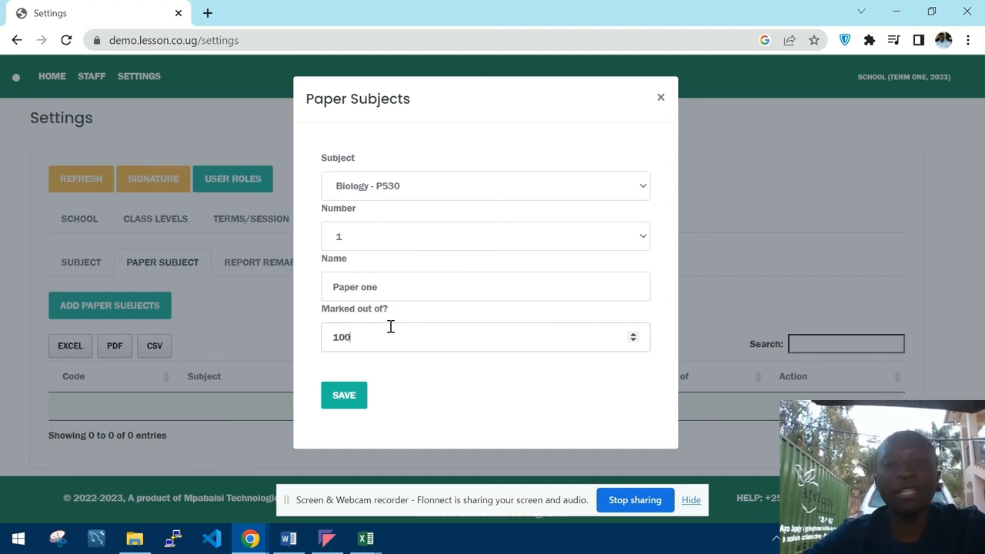
left_click(340, 398)
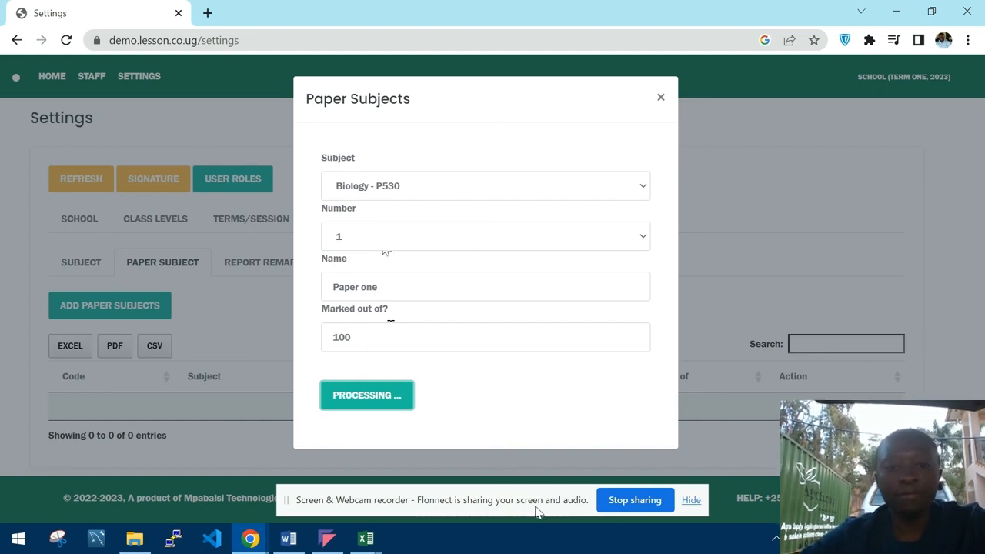
left_click(692, 501)
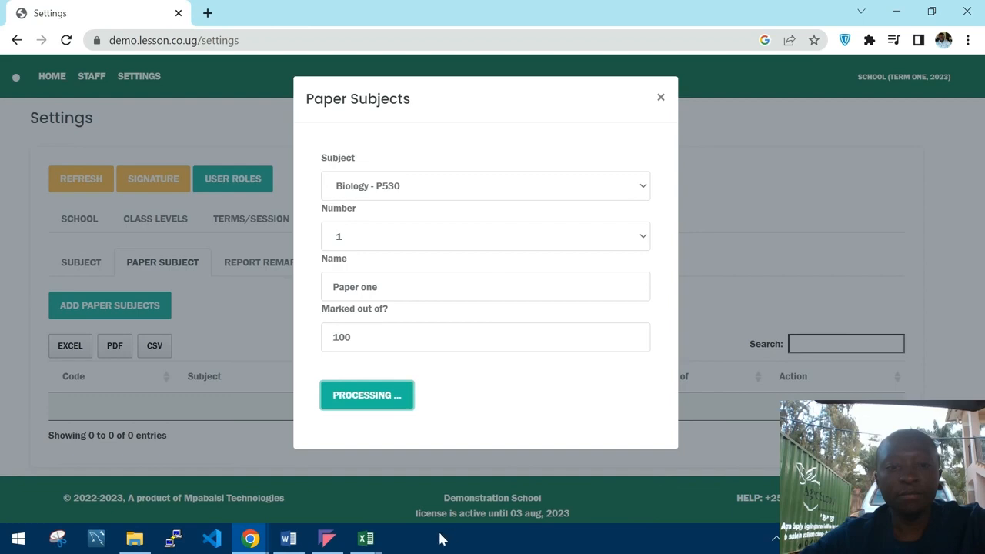
left_click(327, 539)
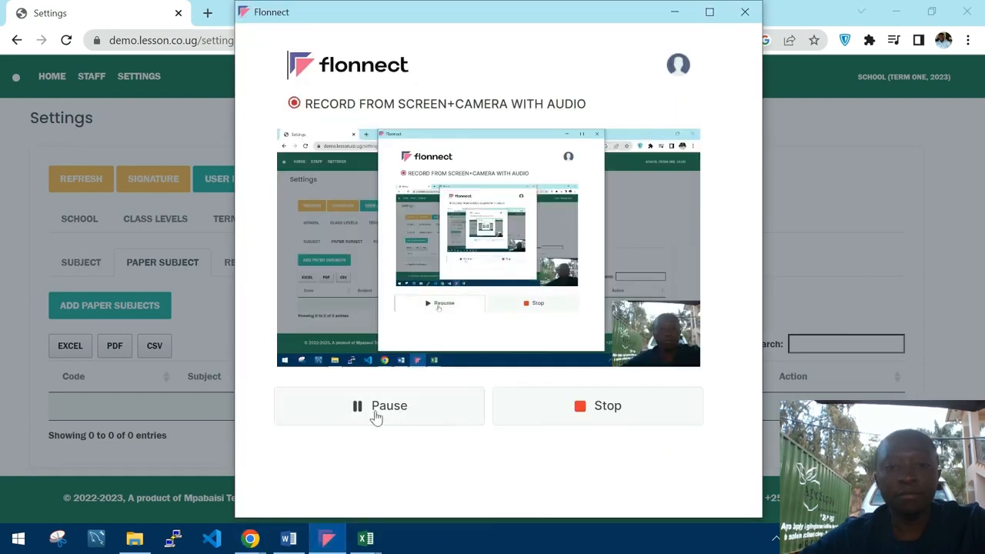
left_click(182, 435)
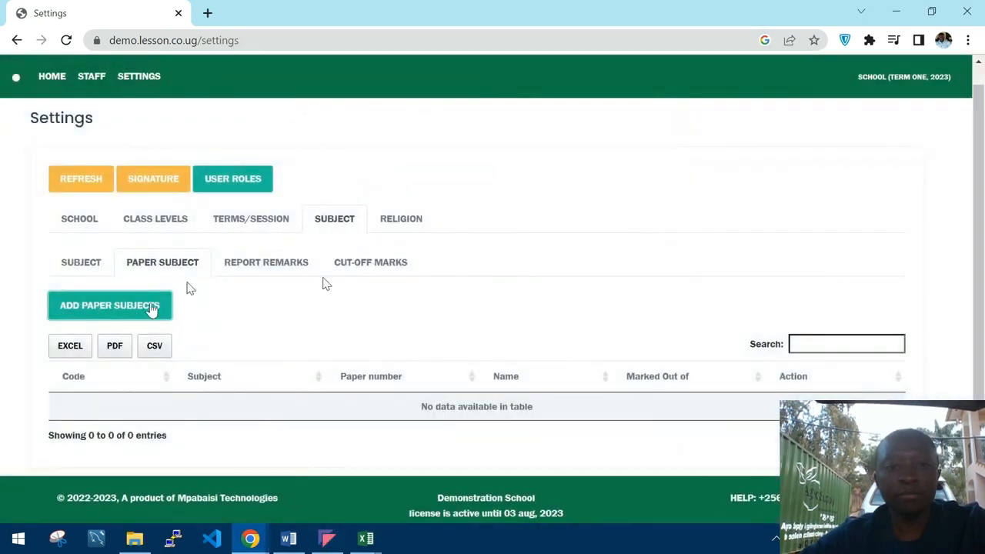
Add a second paper for Biology - P530 with number 2, name "Paper" and marked out of 100.
left_click(152, 306)
left_click(384, 232)
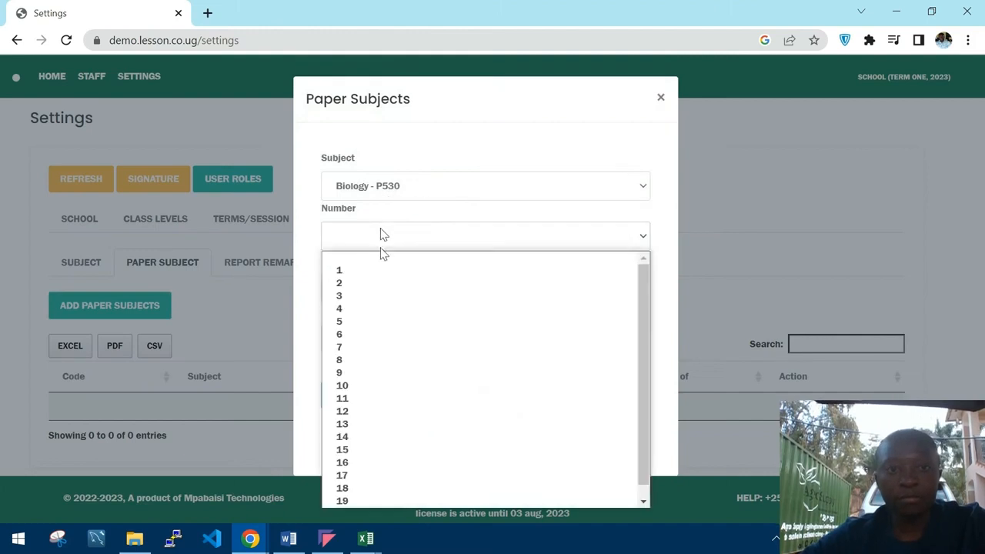
left_click(373, 283)
left_click(366, 287)
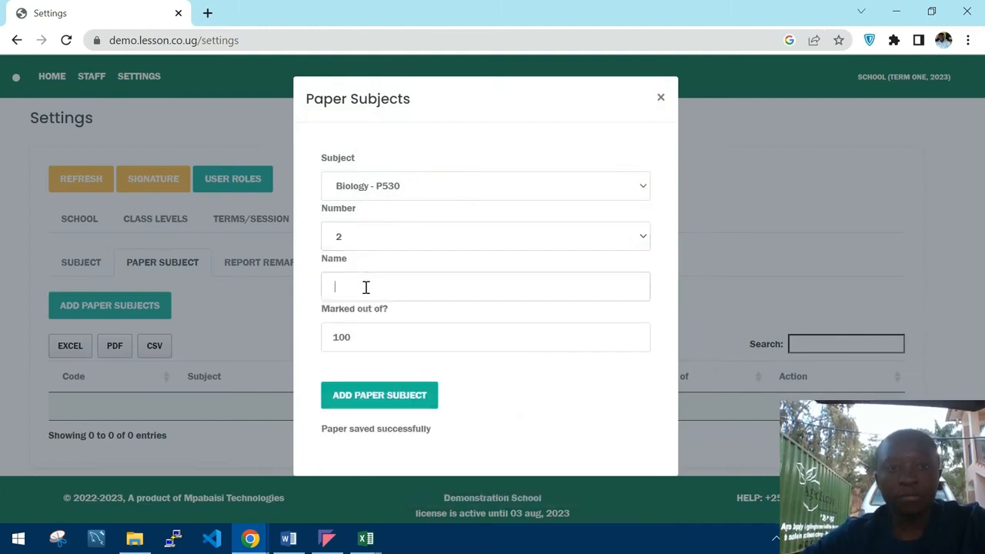
type("Pape")
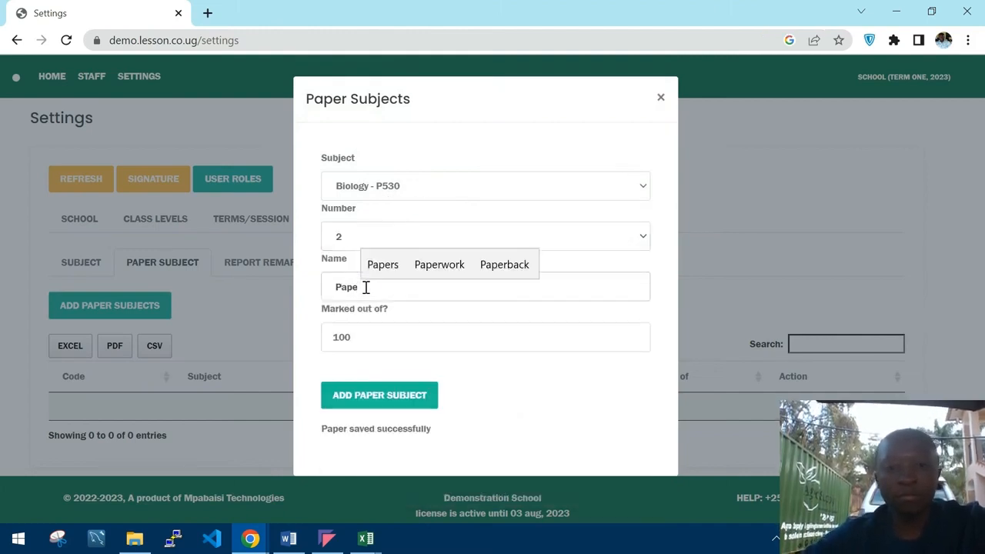
type("r")
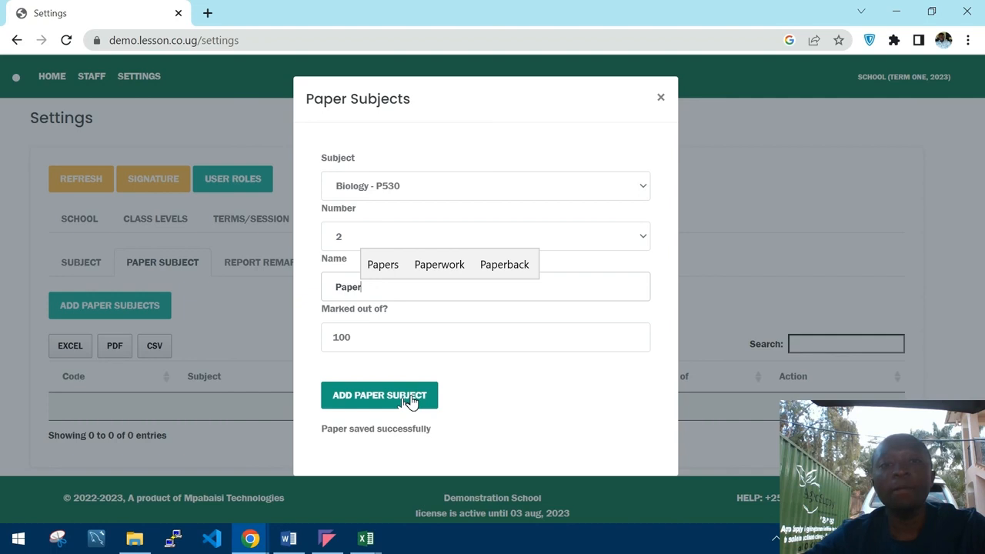
left_click(358, 339)
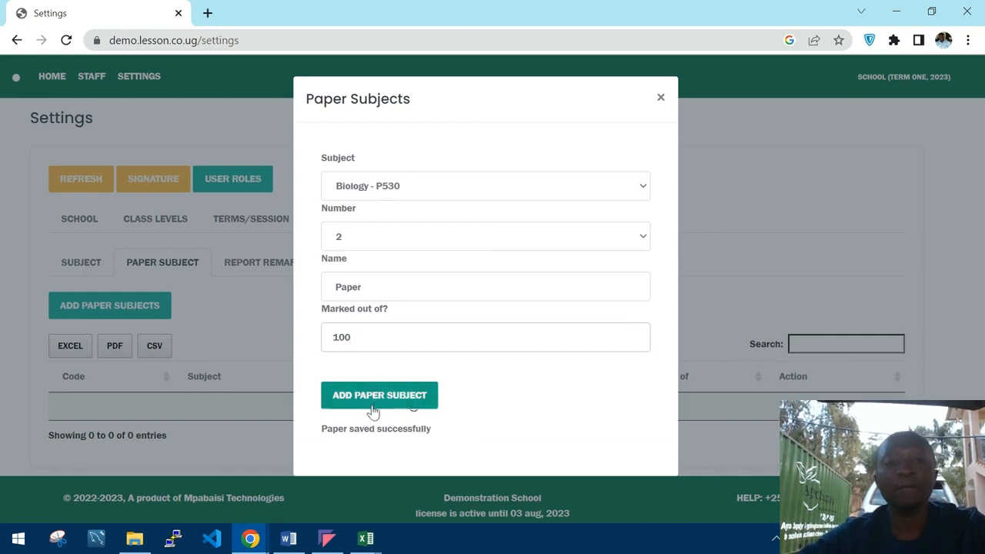
left_click(374, 403)
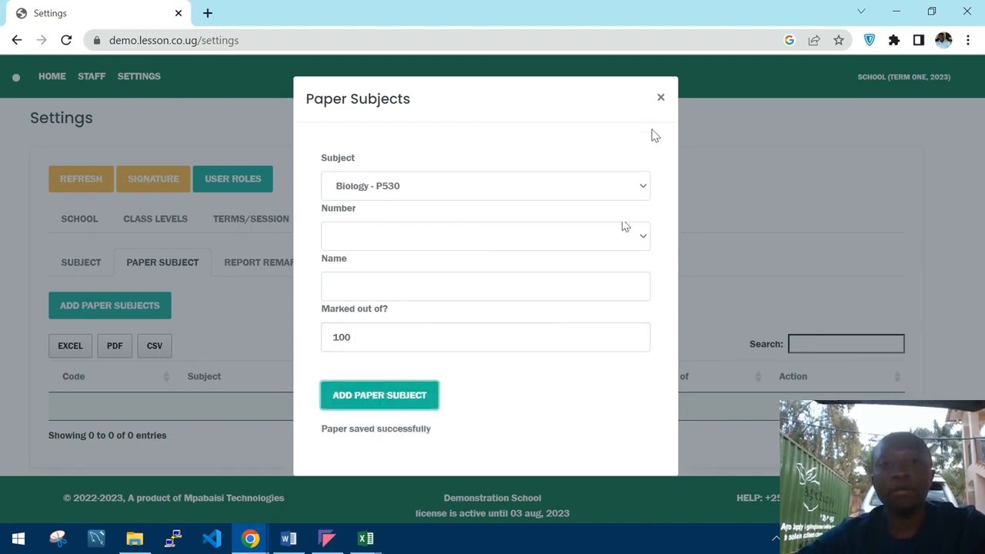
Close the paper form, reload the settings page and show the list of paper subjects again.
left_click(660, 101)
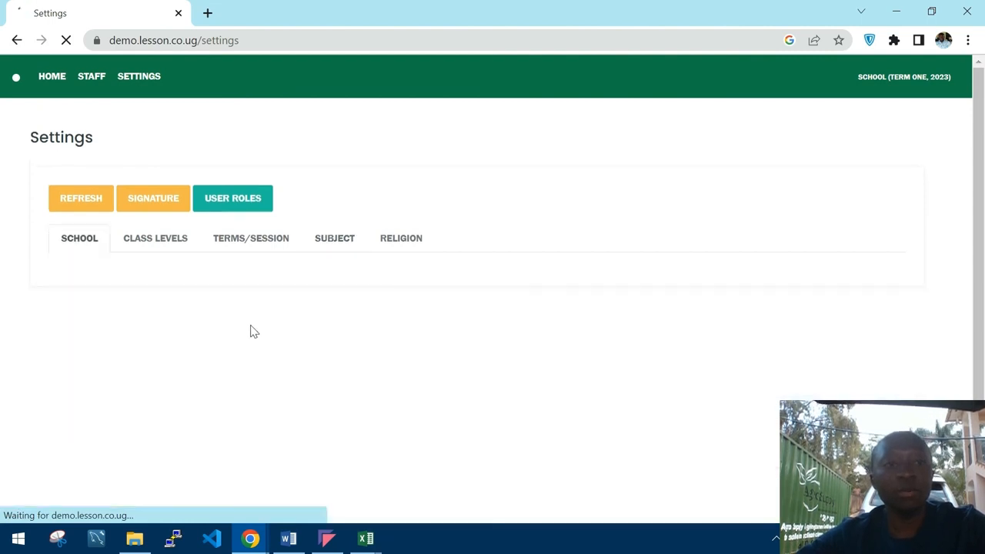
left_click(328, 223)
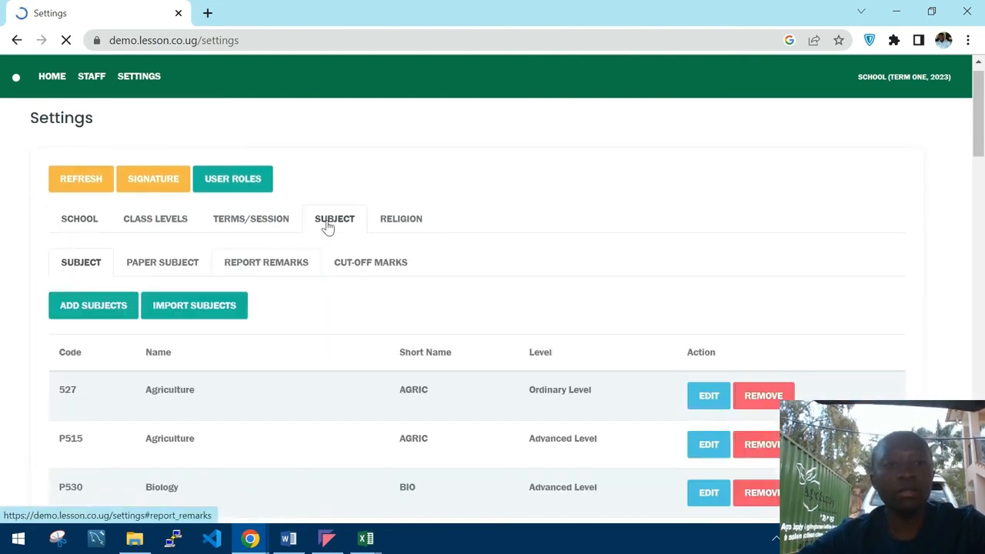
left_click(176, 266)
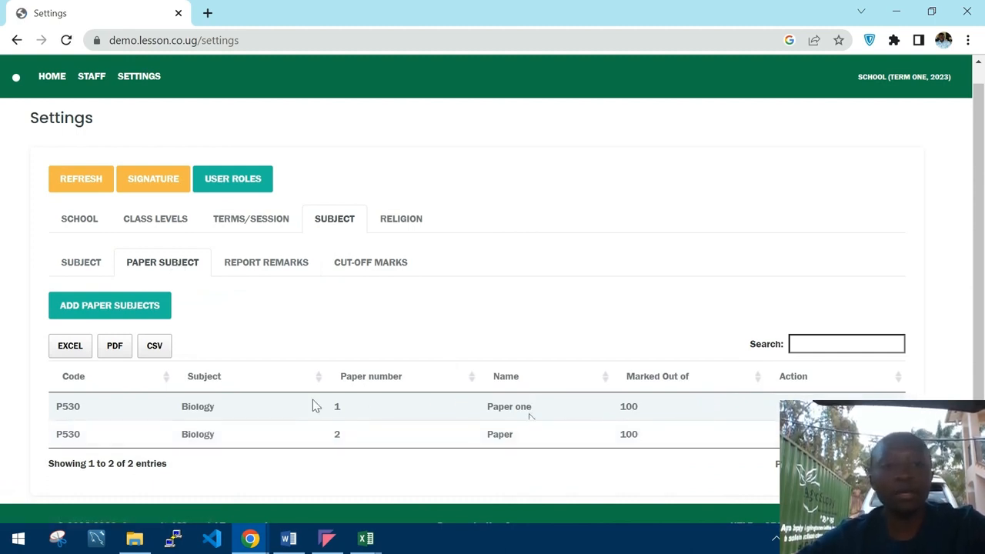
Add a paper subject for Mathematics - P425 with number 1 and the name "Paper one".
left_click(165, 306)
left_click(375, 186)
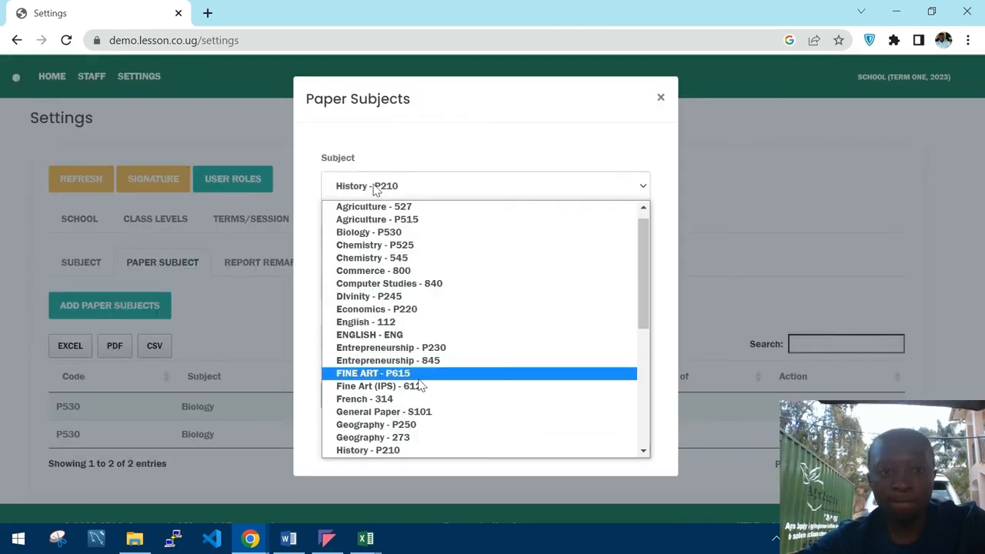
scroll(421, 385, "down", 4)
scroll(421, 385, "down", 2)
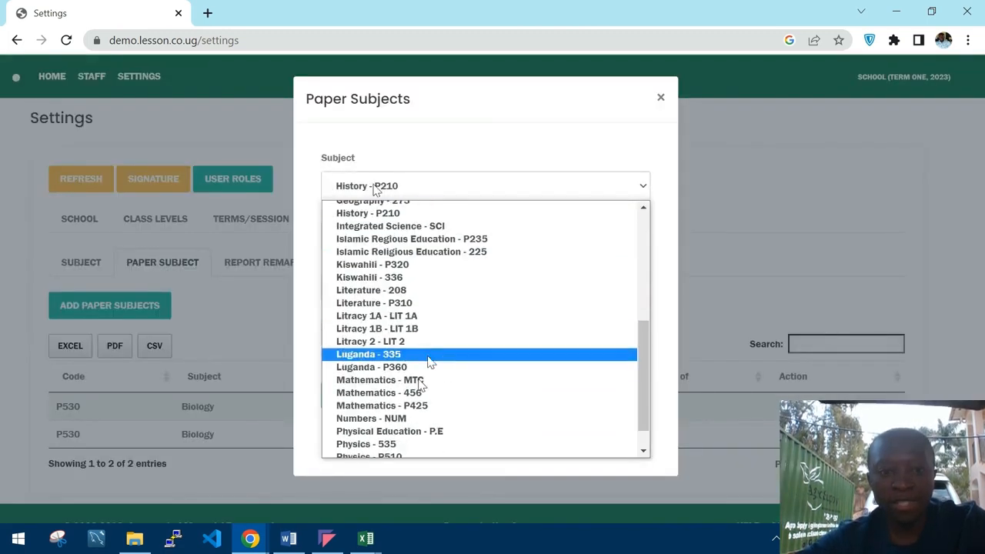
left_click(449, 412)
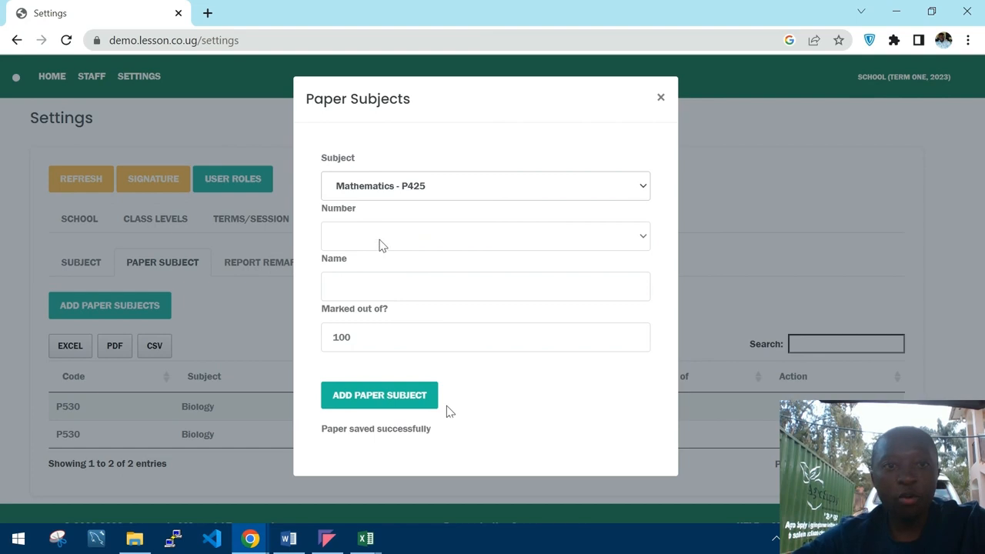
left_click(380, 244)
left_click(364, 258)
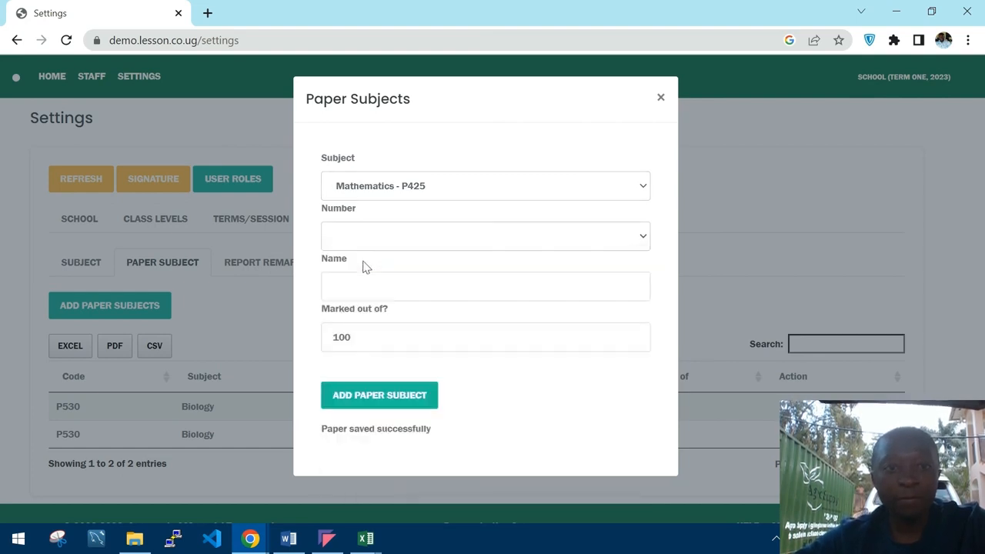
left_click(356, 248)
left_click(356, 274)
left_click(363, 292)
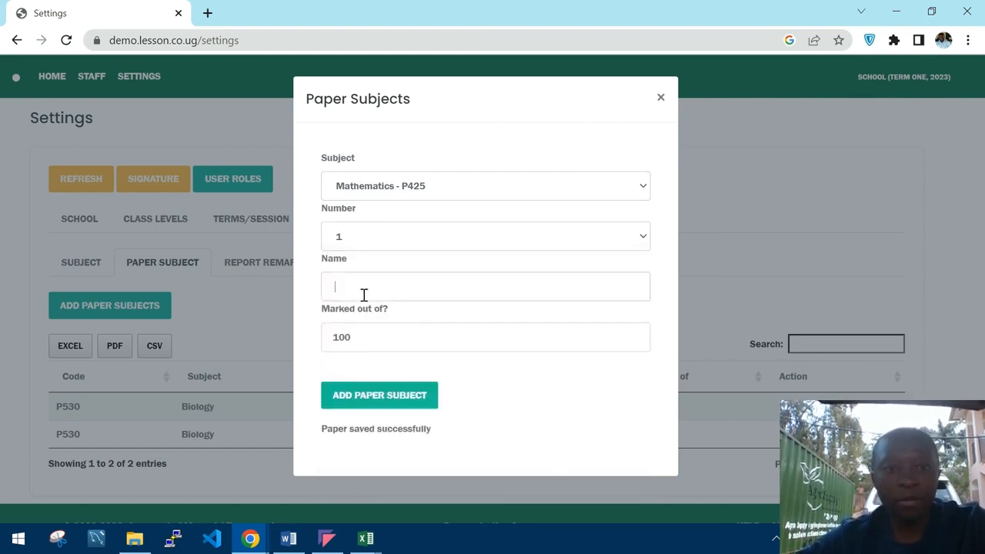
type("Paper one")
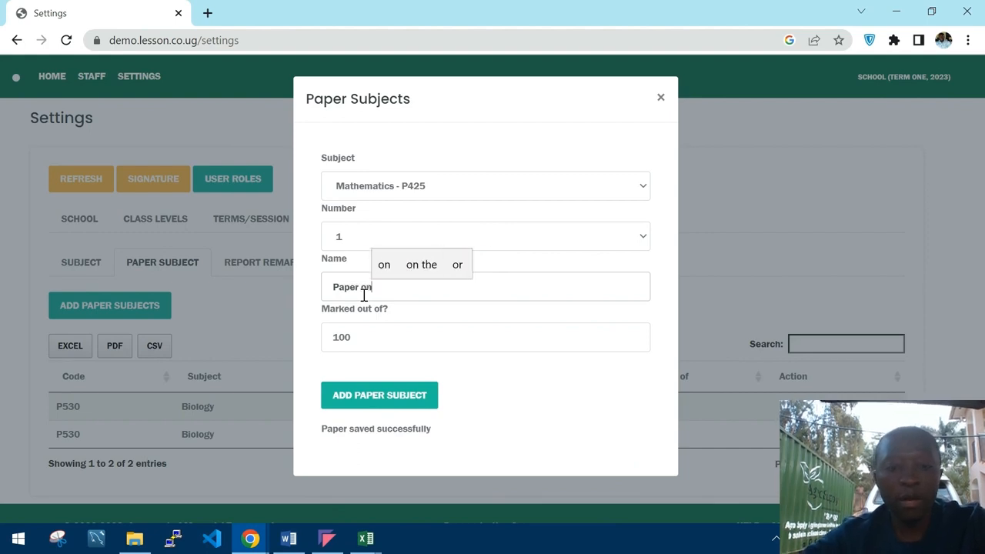
left_click(365, 395)
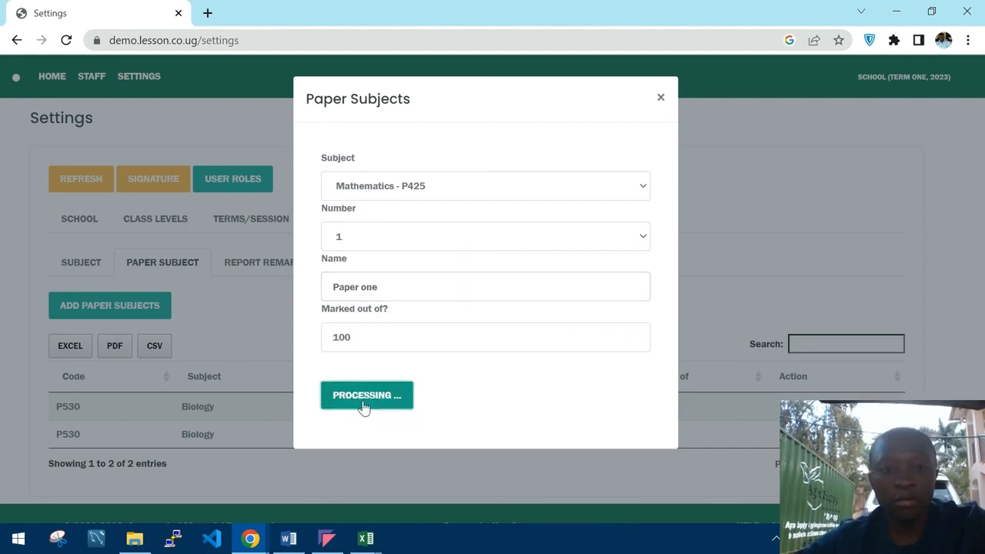
Add a second paper for Mathematics - P425 with number 2 and the name "Paper two".
left_click(362, 240)
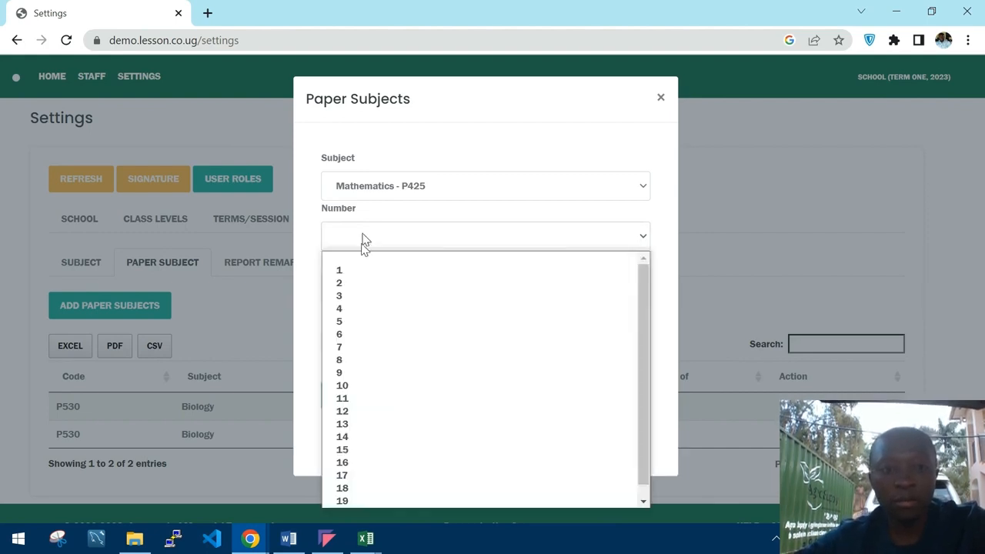
left_click(359, 283)
left_click(349, 289)
type("Paper ")
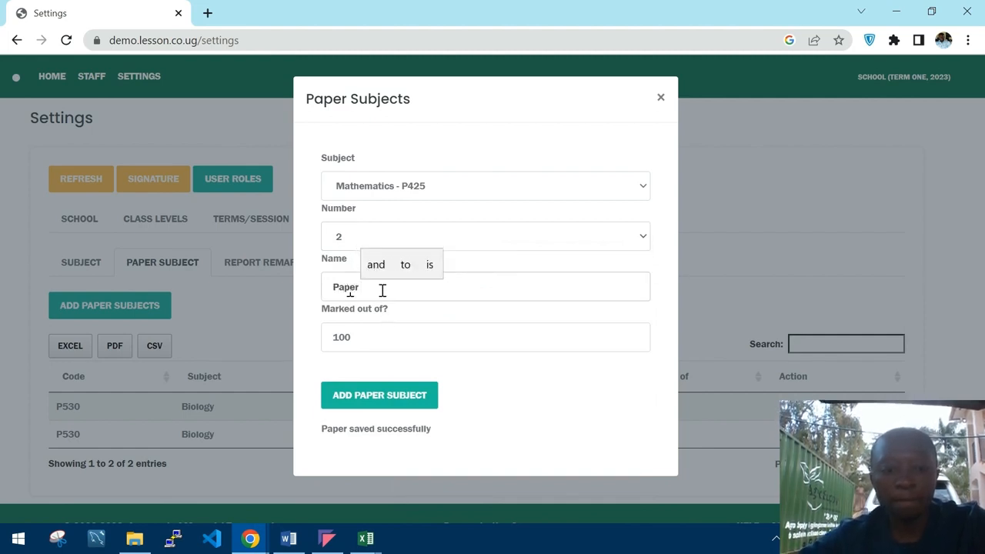
type("two")
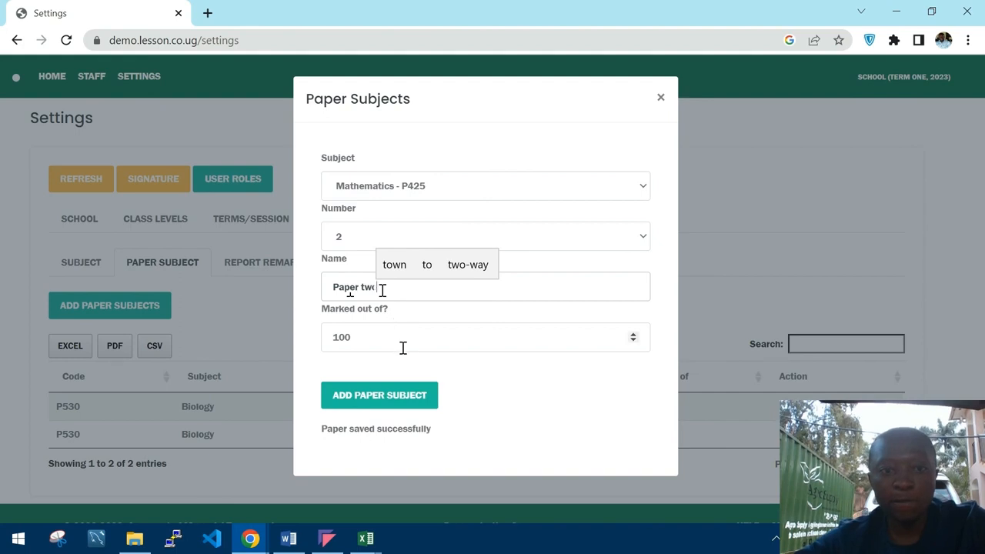
left_click(385, 400)
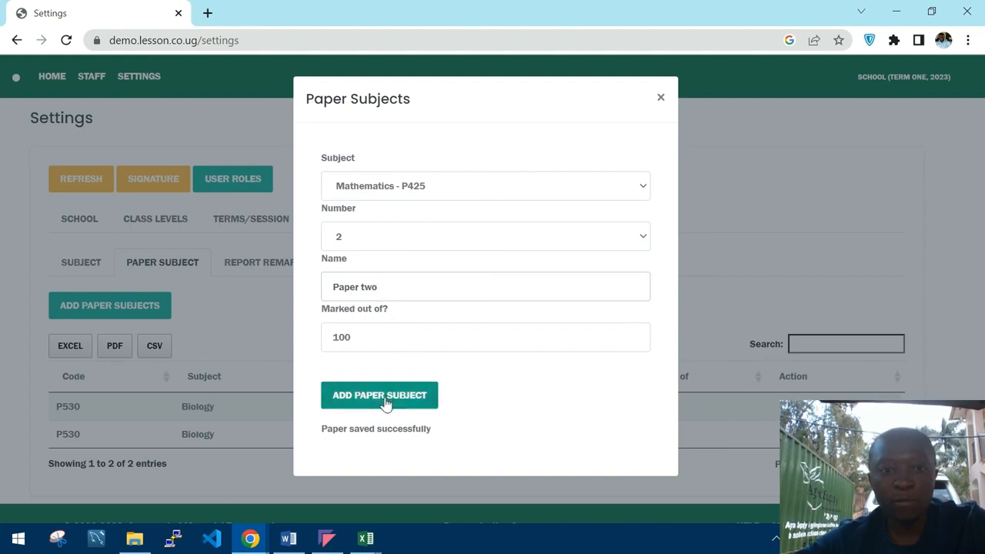
Add a paper subject for Physics - P510 with number 1 and the name "Paper one".
left_click(376, 186)
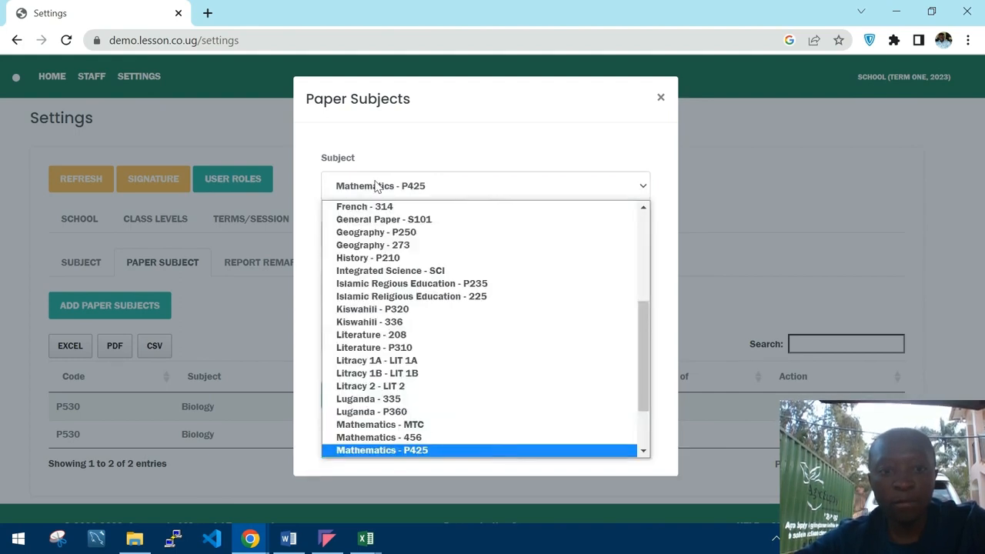
scroll(392, 374, "down", 2)
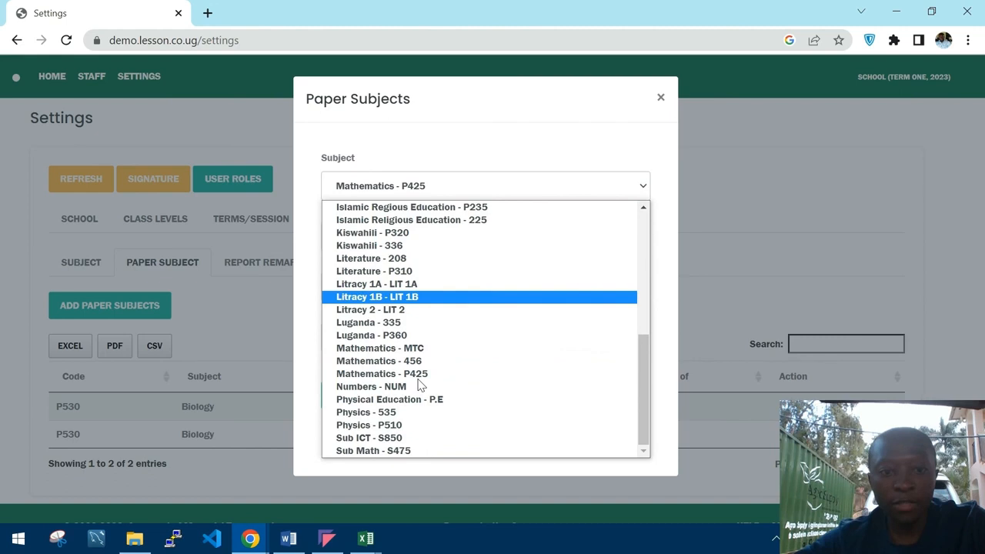
left_click(399, 425)
left_click(370, 247)
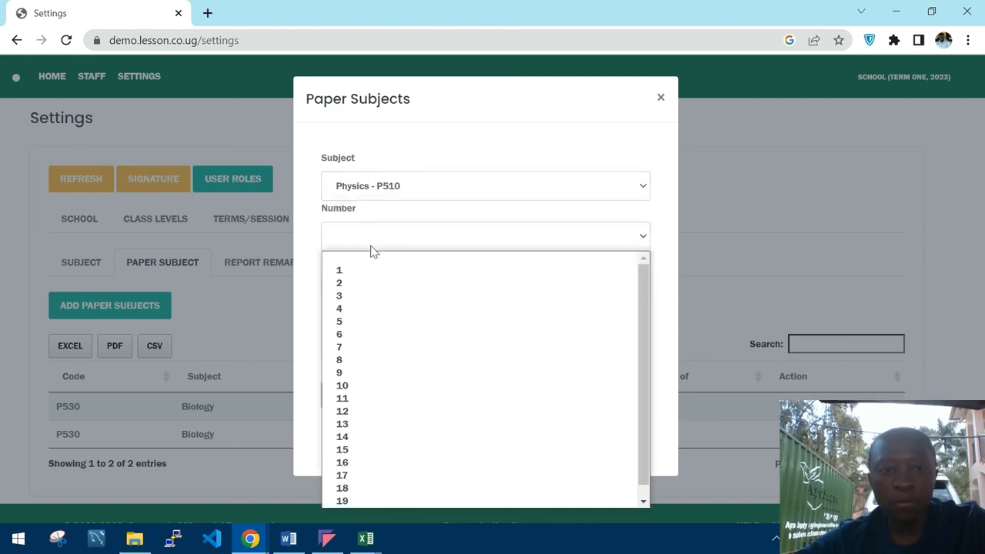
left_click(362, 271)
left_click(360, 289)
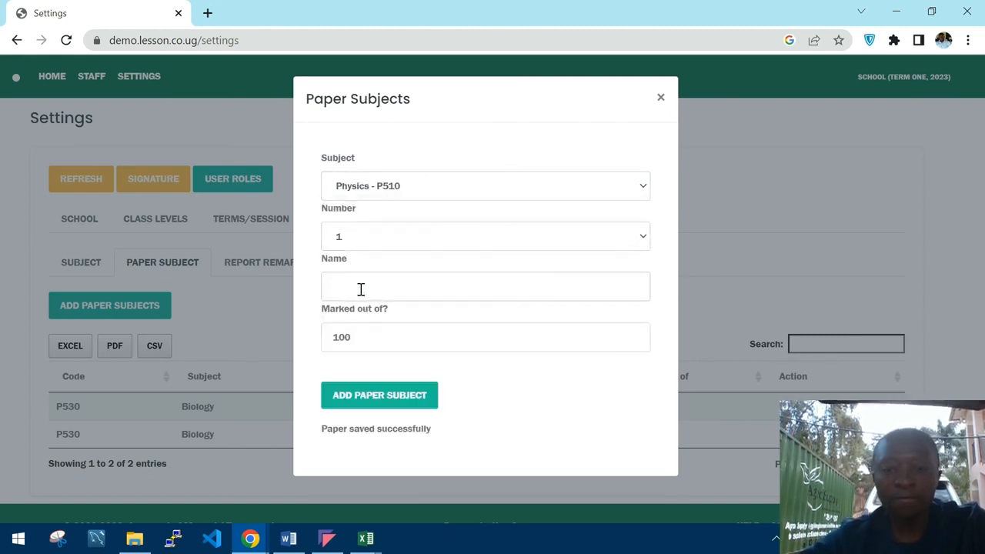
type("Paper one")
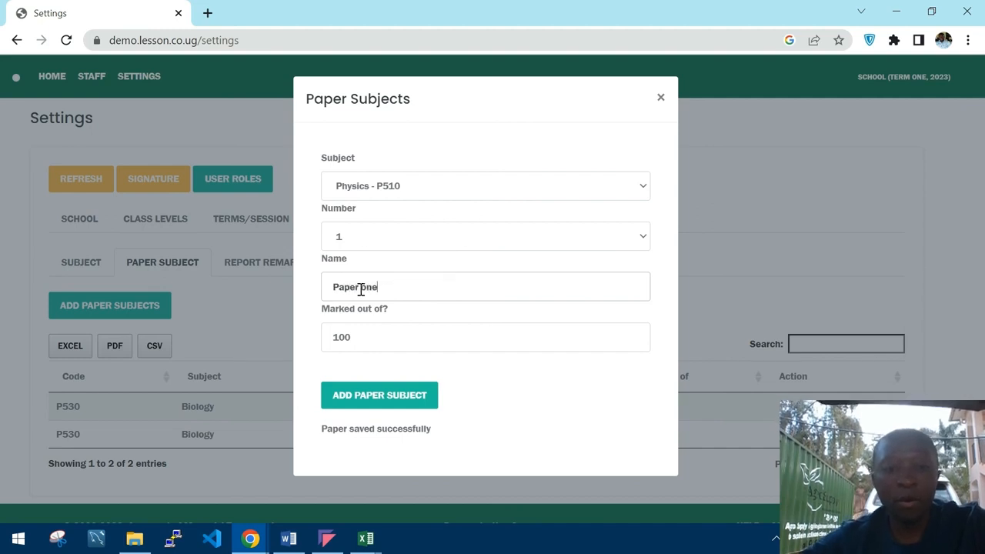
left_click(375, 392)
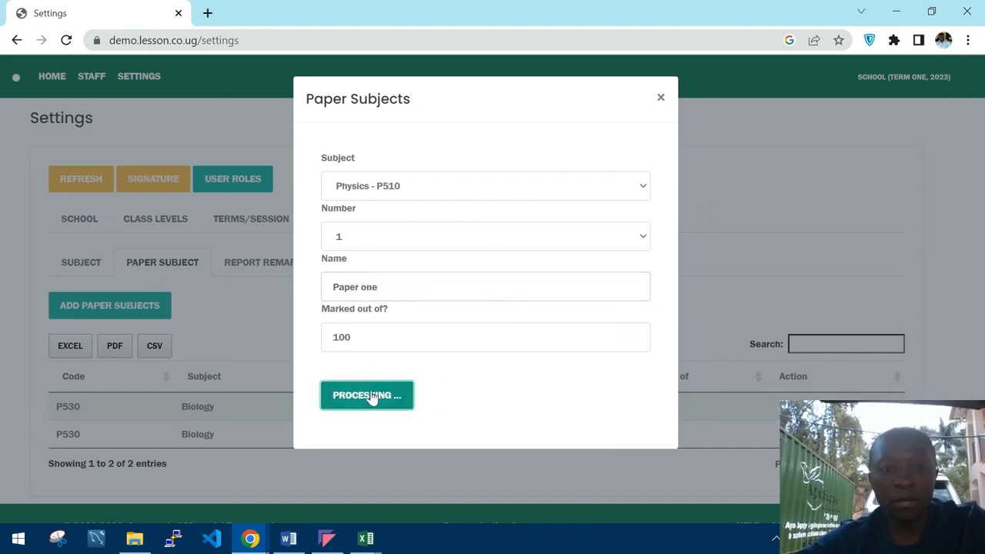
Add a second paper for Physics - P510 with number 2 and the name "Paper two".
left_click(371, 236)
left_click(360, 284)
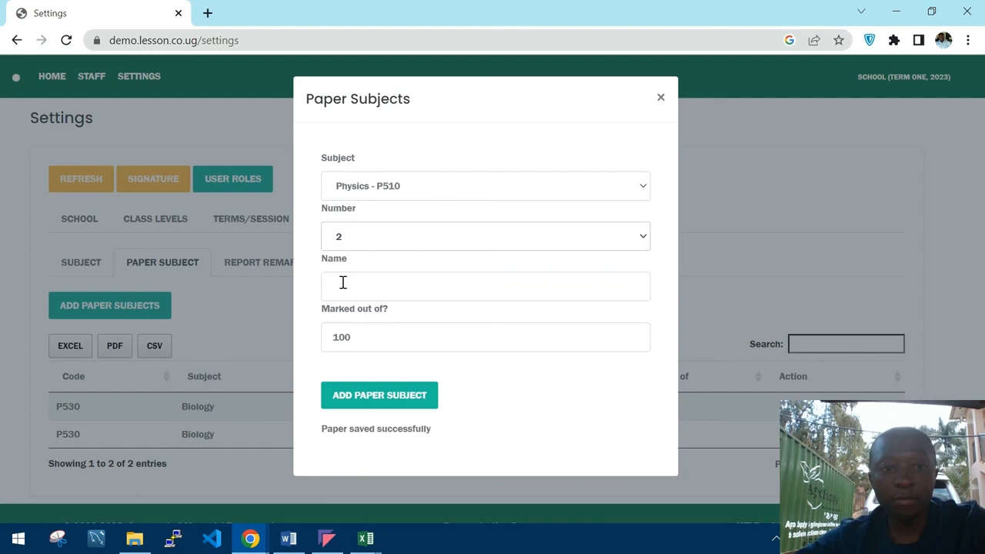
left_click(343, 282)
type("Paper ")
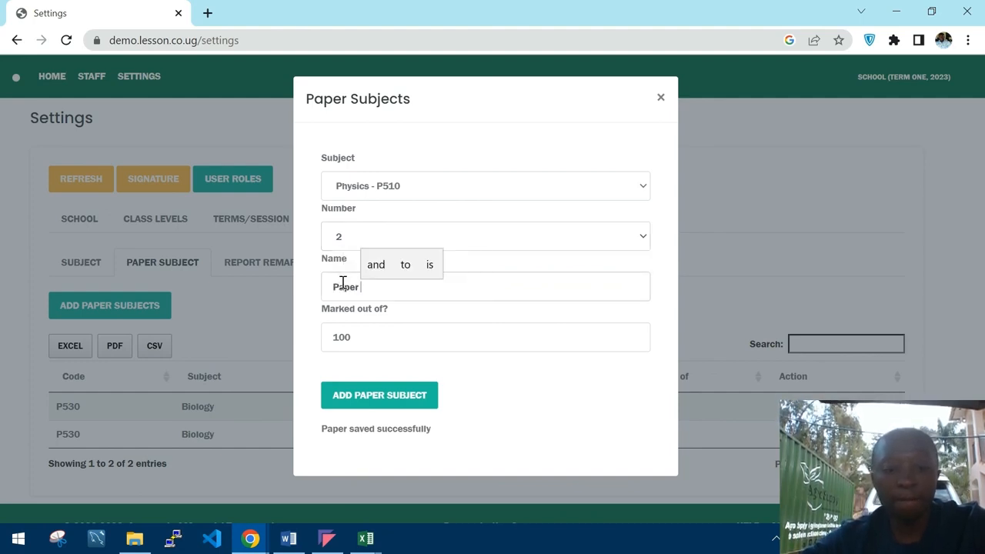
type("two")
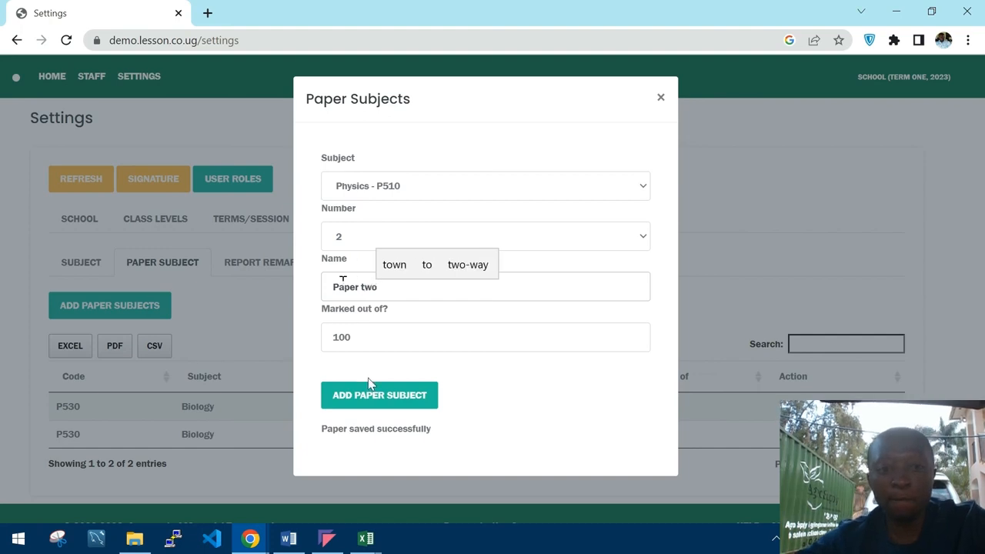
left_click(370, 393)
Add a third paper for Physics - P510 with number 3 and the name "Paper three".
left_click(359, 238)
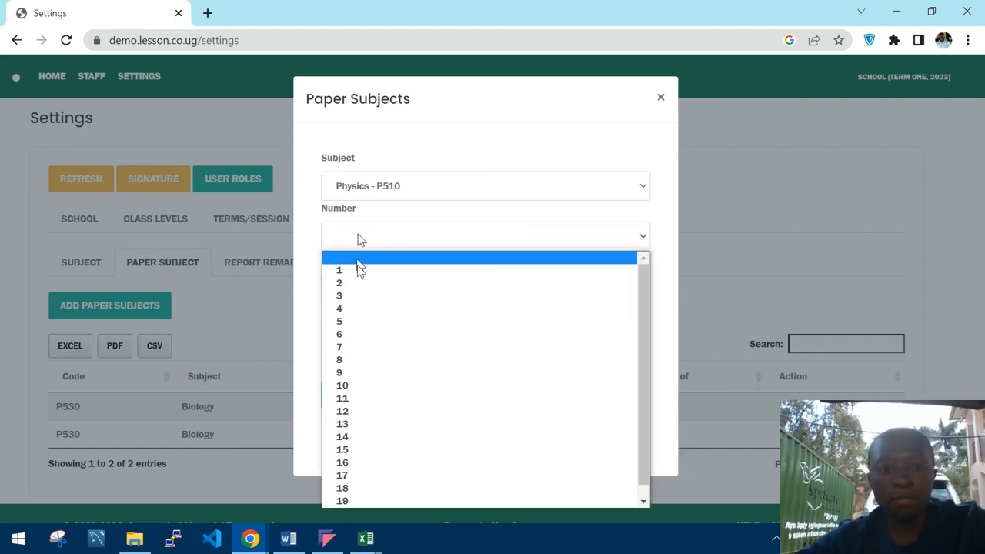
key("3")
left_click(333, 291)
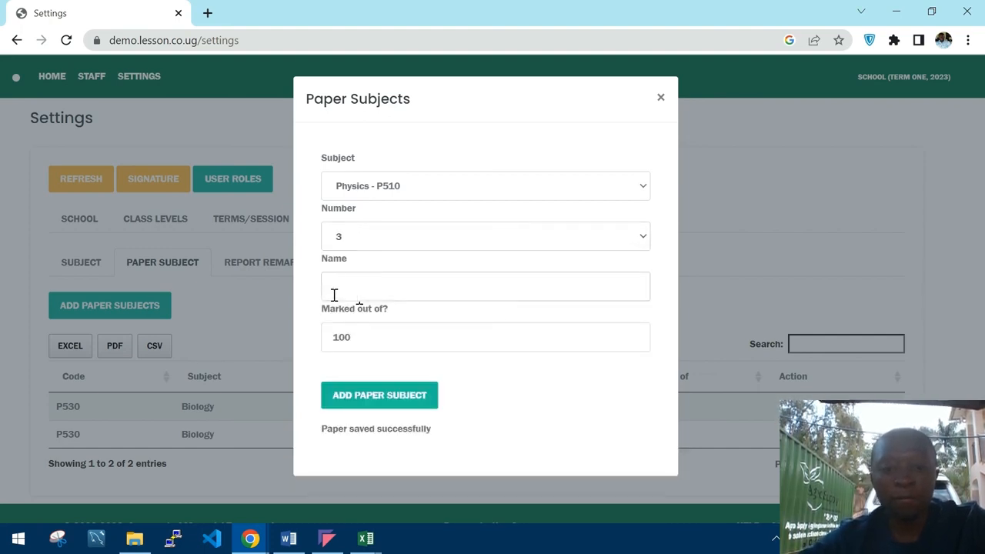
type("Paper")
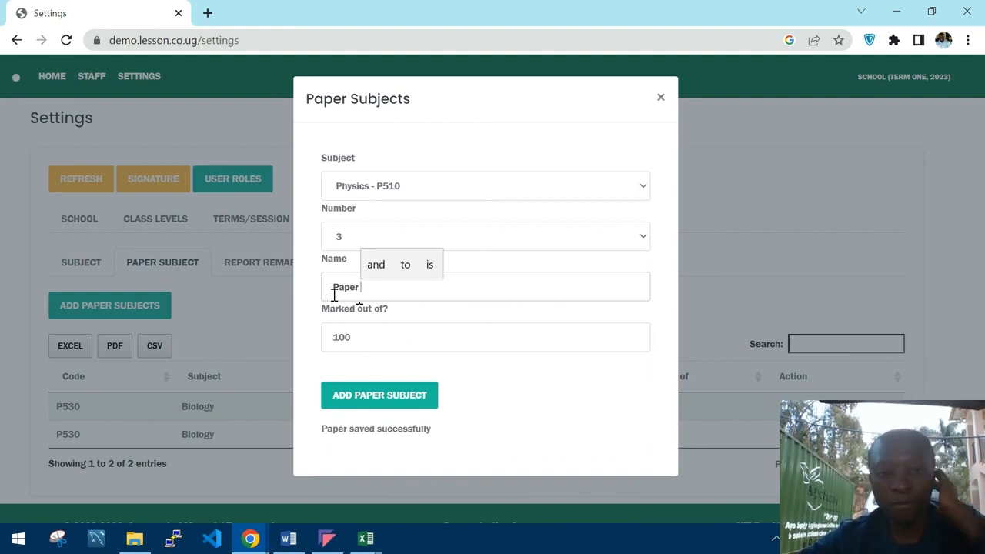
type(" three")
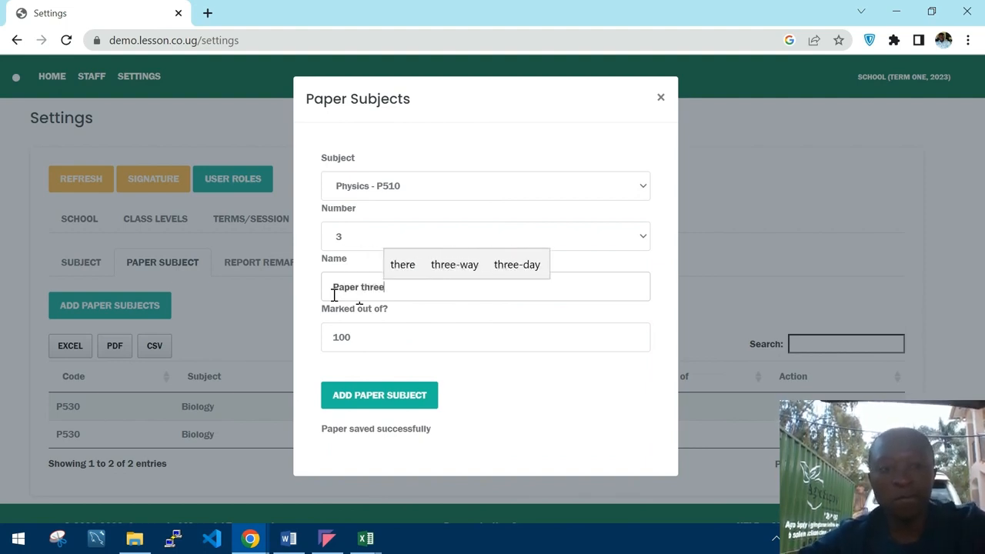
left_click(374, 400)
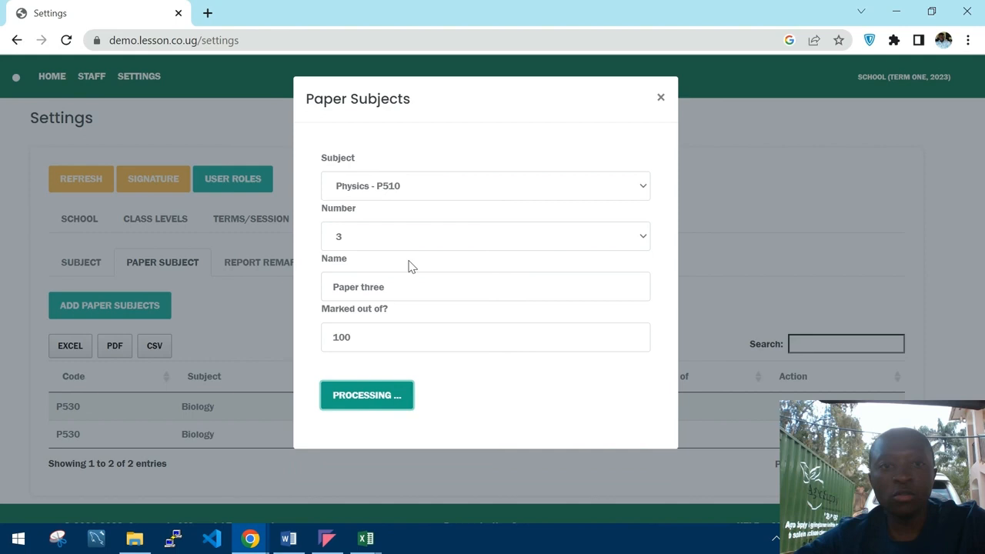
Add a paper subject for Sub ICT - S850 with number 1 and the name "Paper one".
left_click(398, 190)
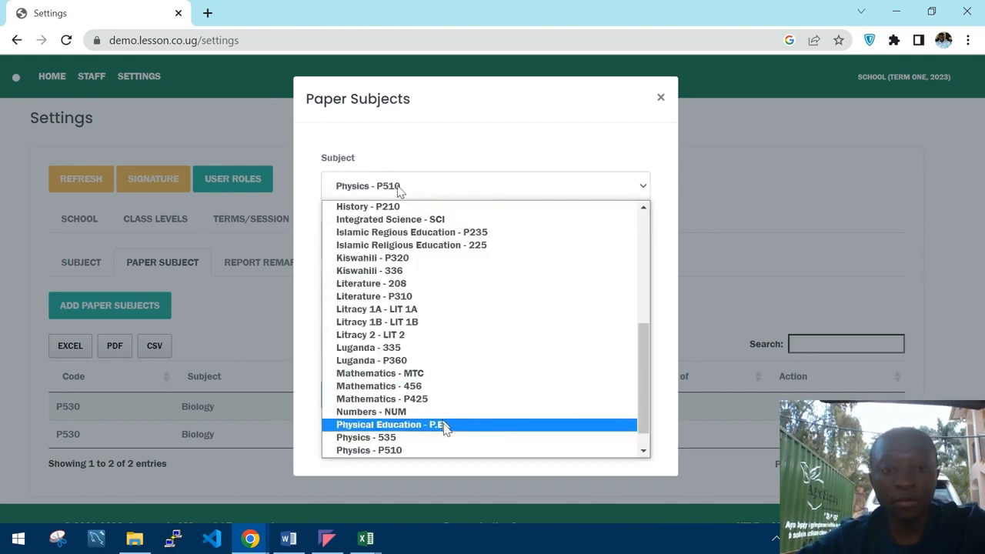
scroll(469, 405, "down", 1)
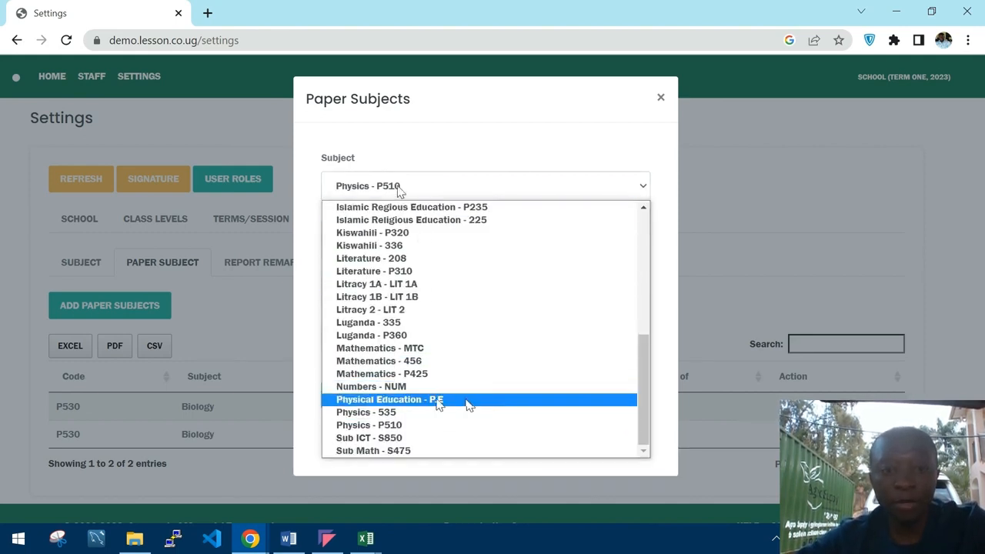
left_click(406, 439)
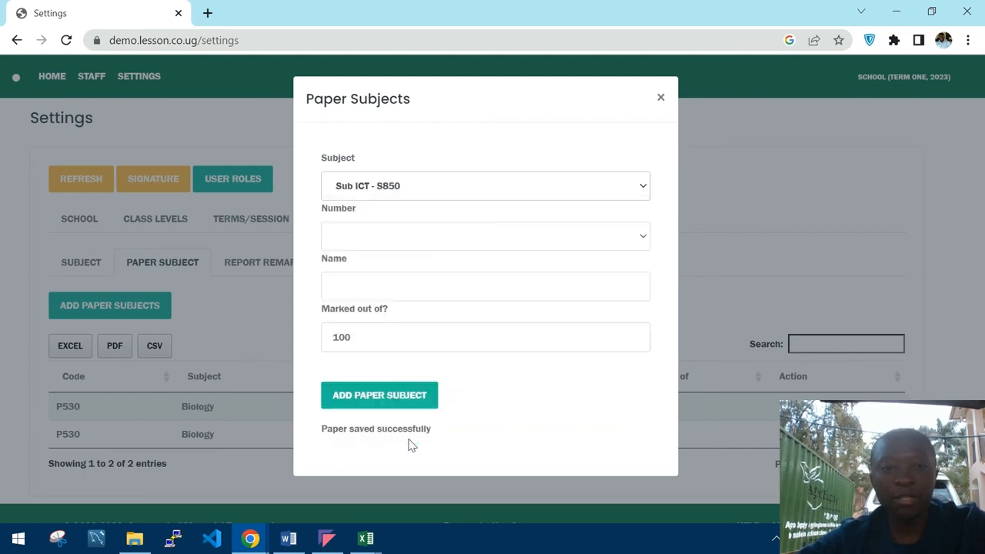
left_click(387, 238)
left_click(367, 274)
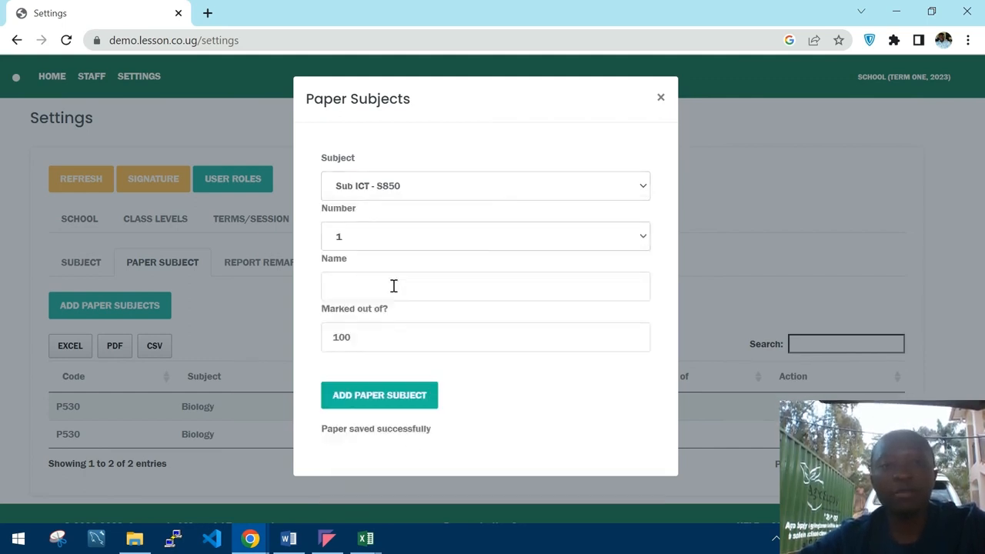
left_click(394, 287)
type("Paper")
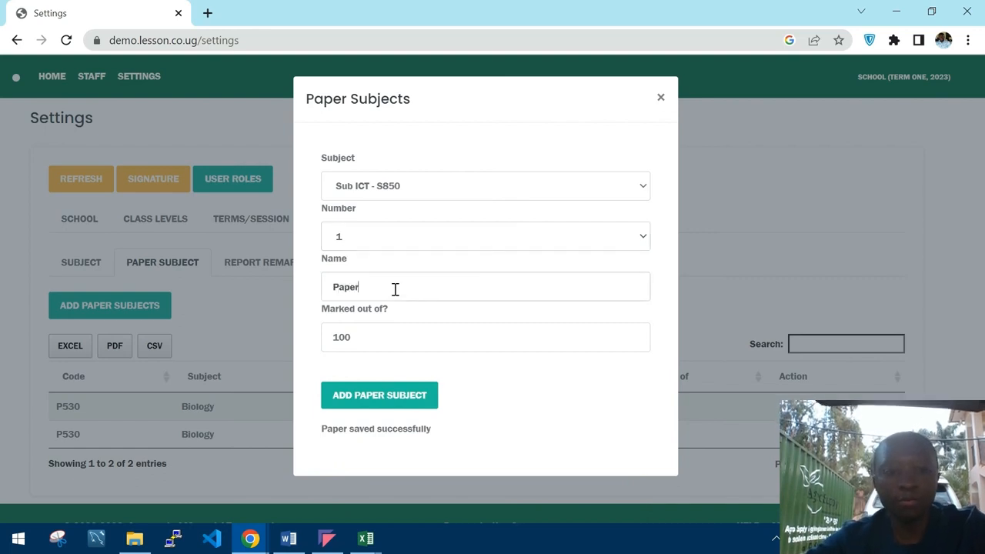
type(" one")
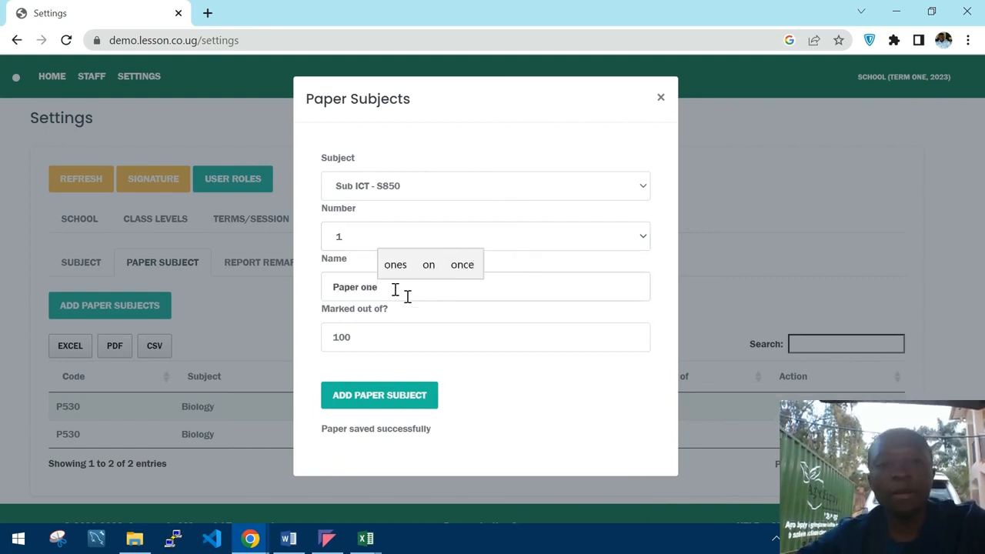
left_click(402, 400)
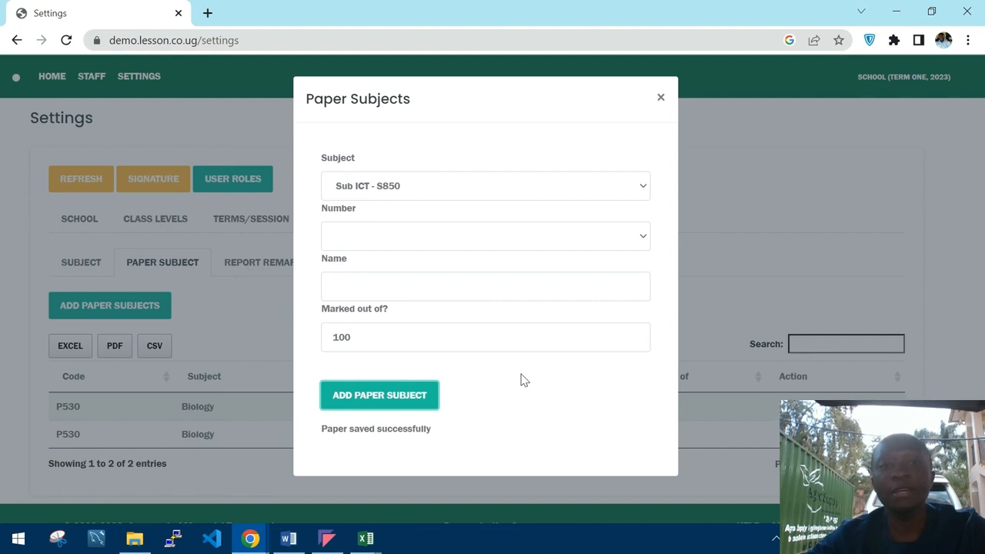
Add a paper subject for Sub Math - S475 with number 1 and the name "Paper one".
left_click(439, 189)
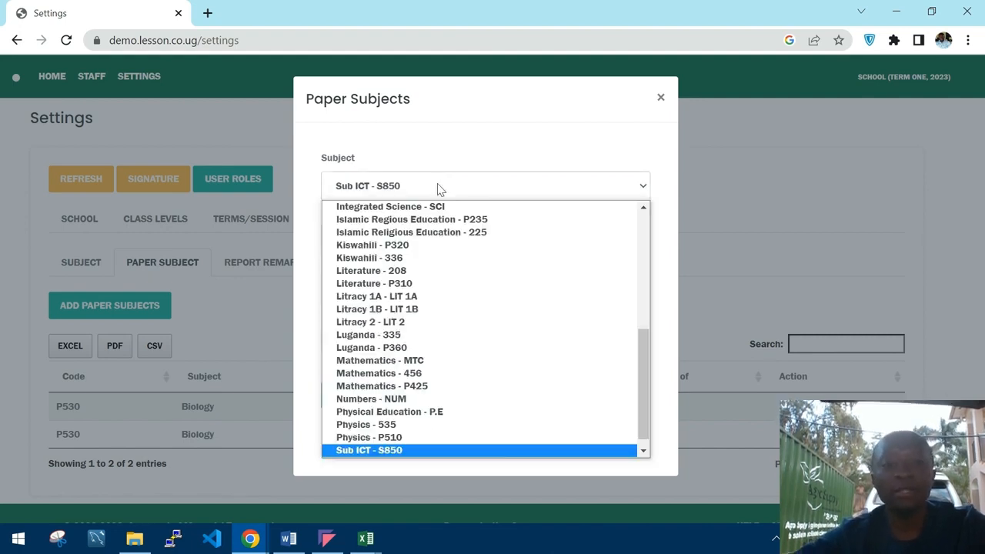
scroll(472, 390, "down", 1)
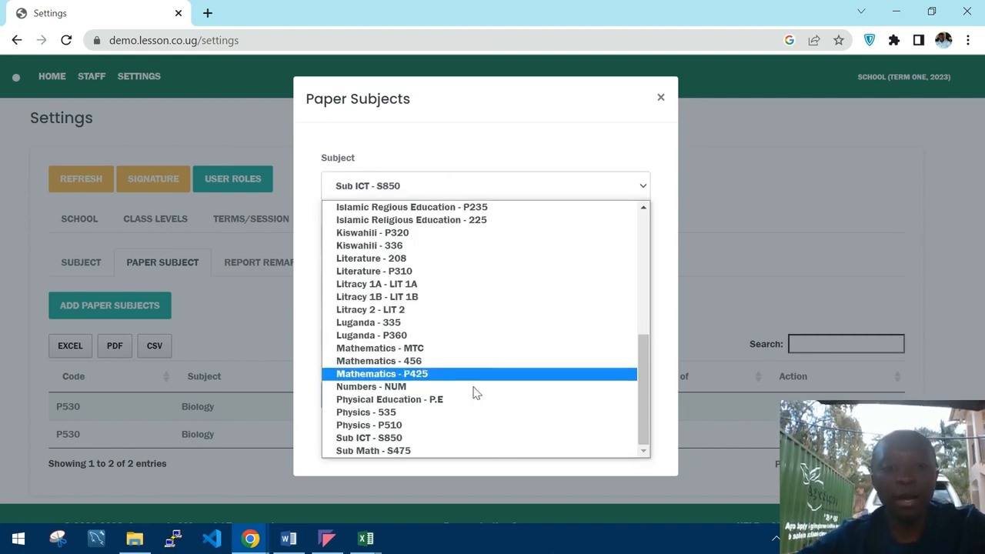
left_click(411, 453)
left_click(378, 238)
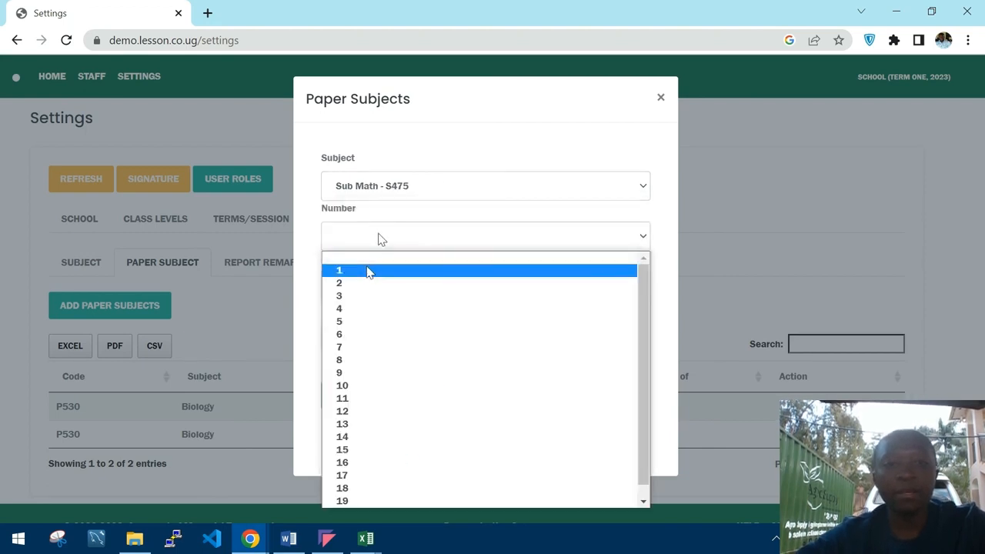
left_click(372, 269)
left_click(356, 283)
type("Paper ")
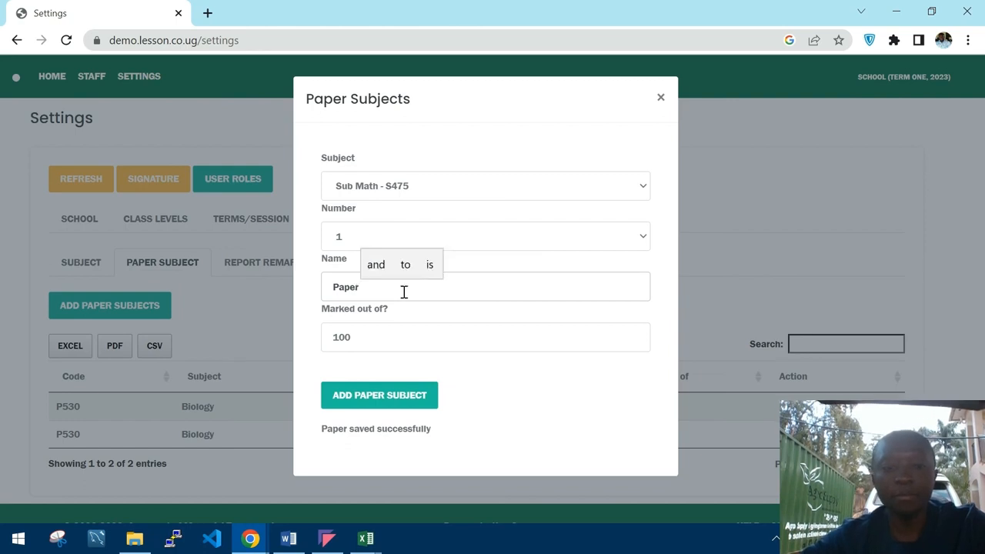
type("one")
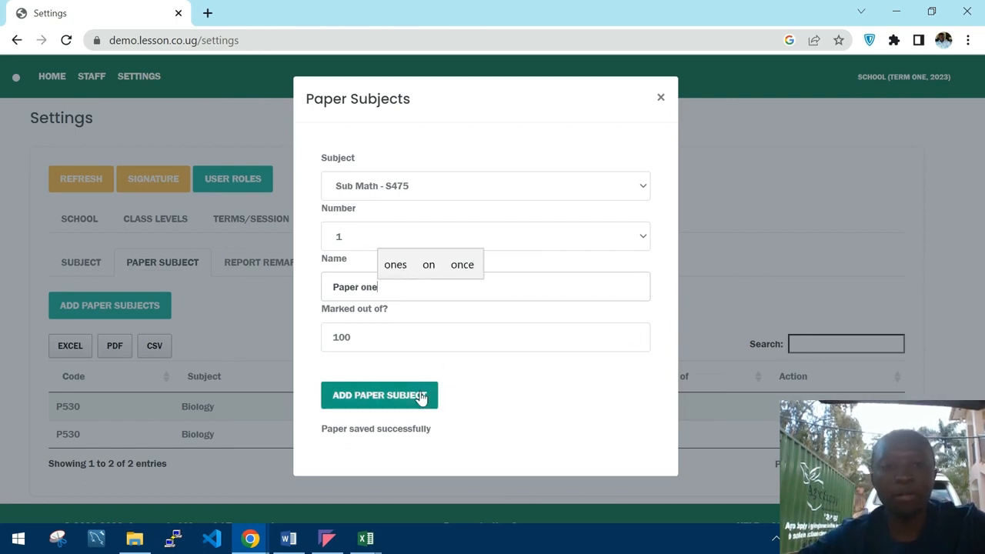
left_click(421, 396)
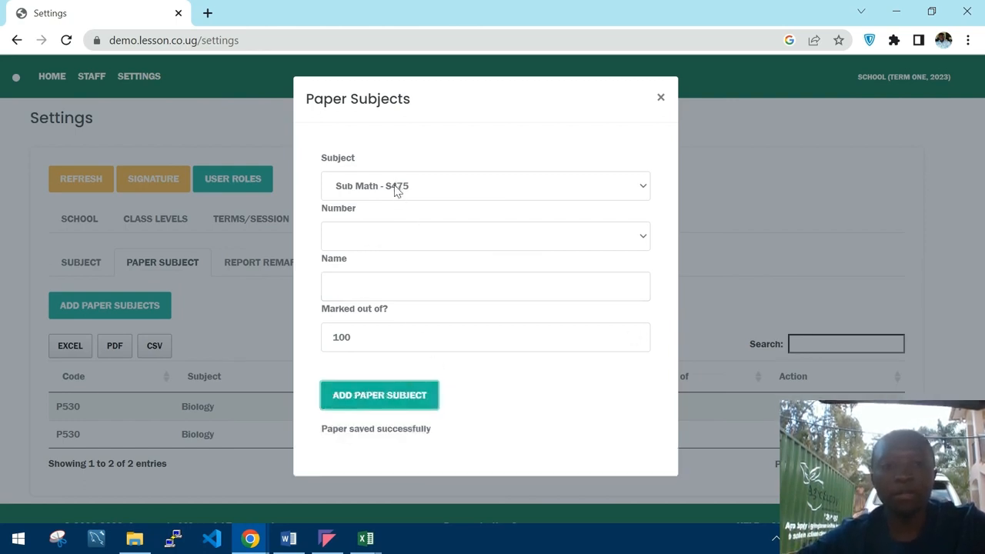
Add a paper subject for General Paper - S101 with number 1 and the name "Paper one".
left_click(396, 191)
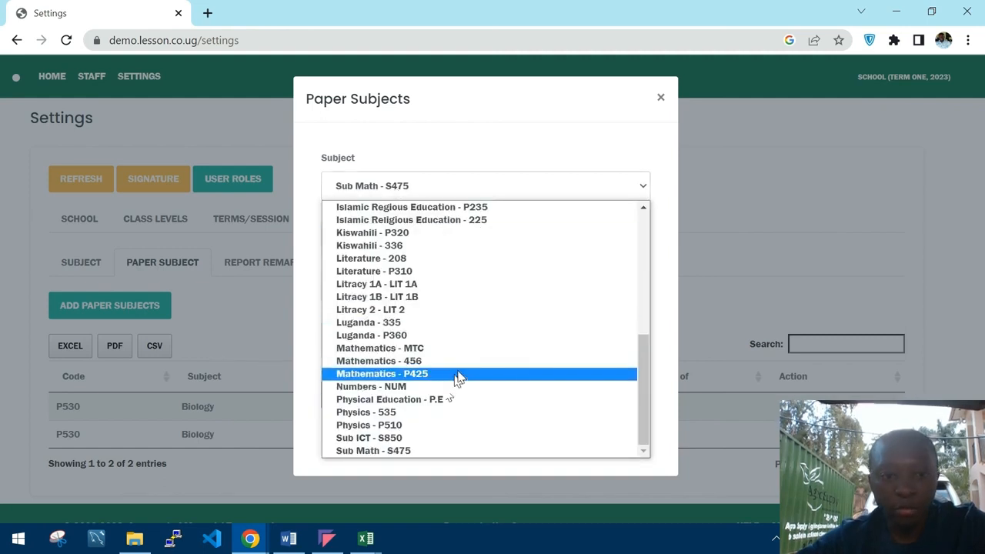
key("g")
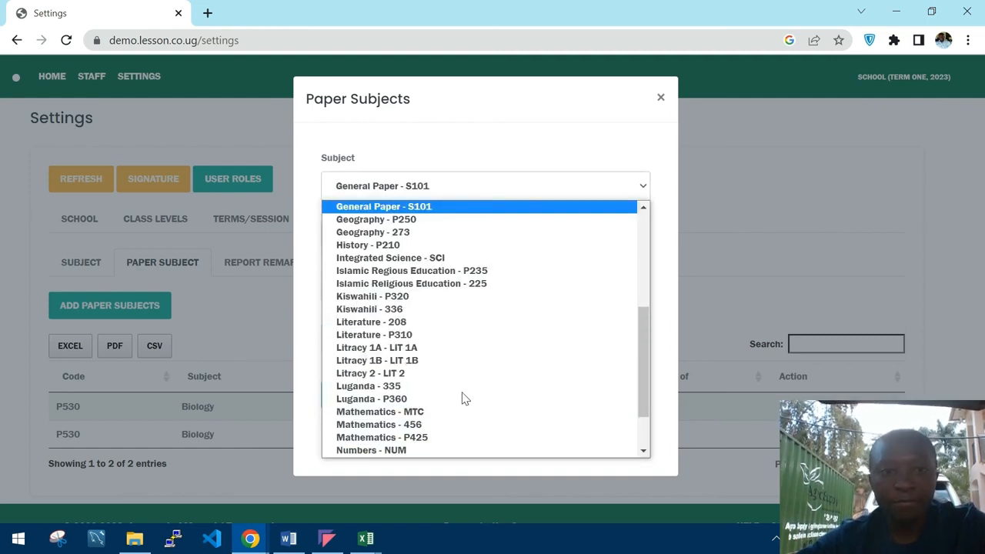
left_click(452, 206)
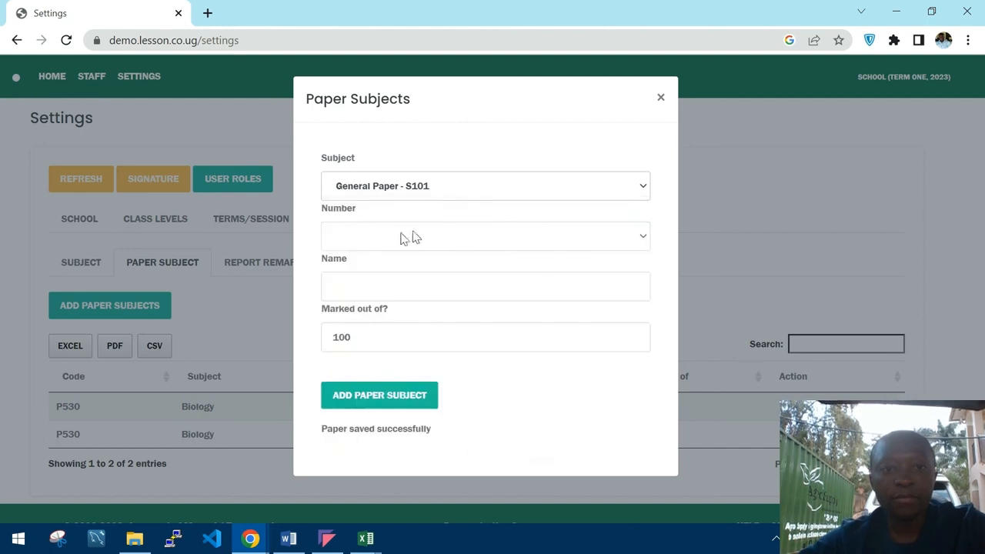
left_click(371, 236)
left_click(367, 269)
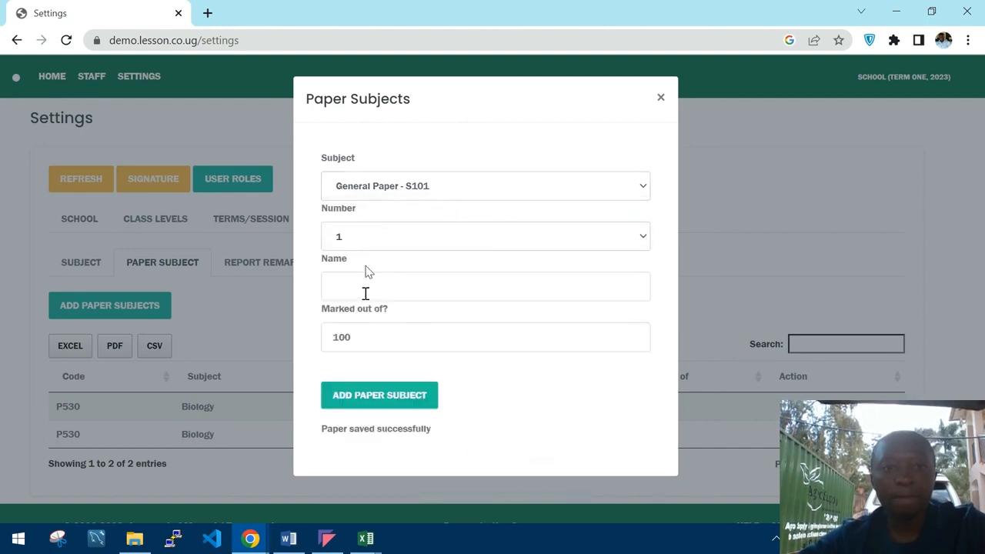
left_click(366, 293)
type("Paper ")
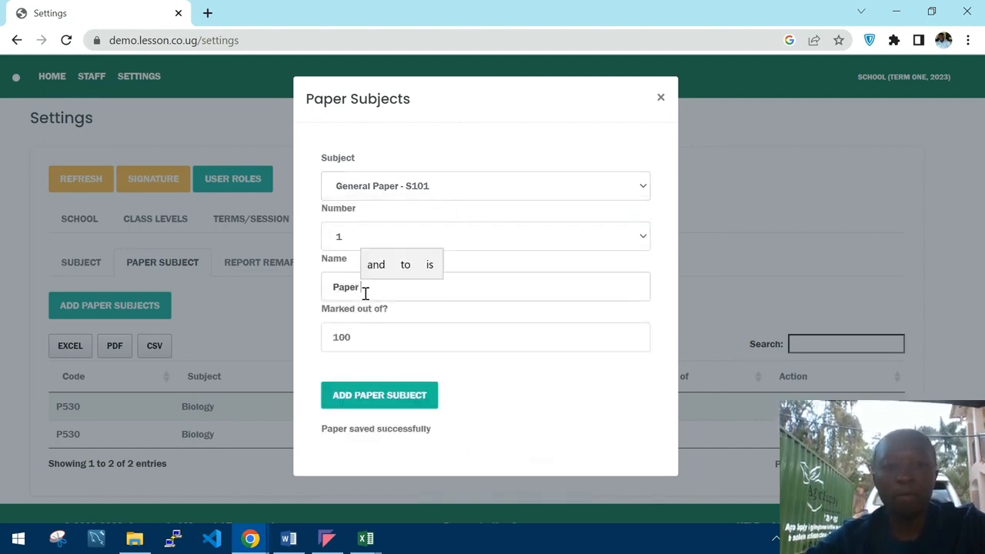
type("one")
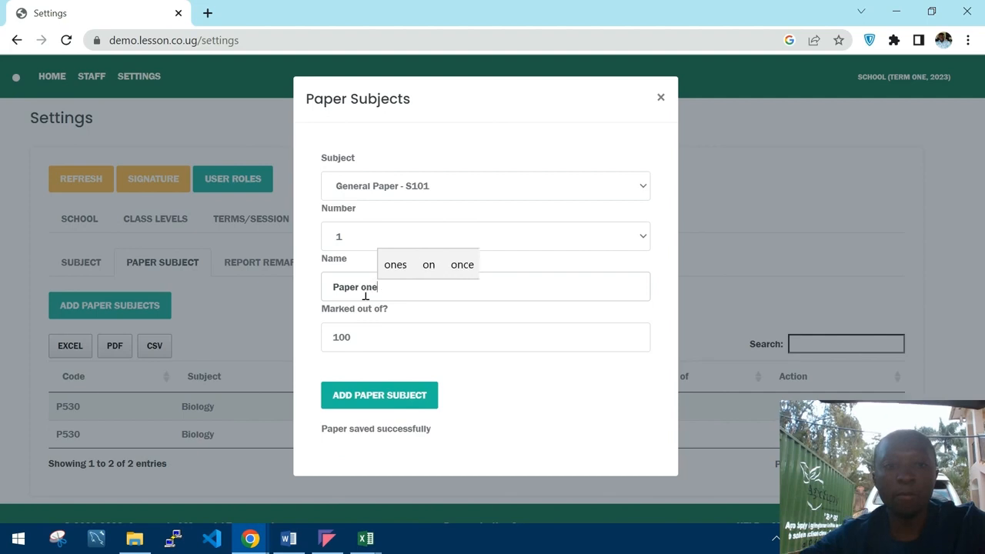
left_click(388, 396)
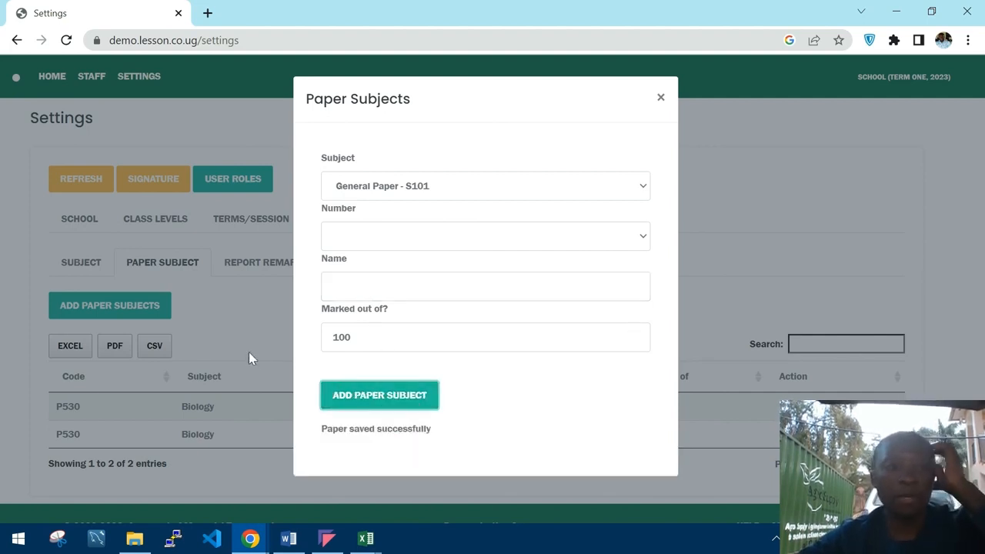
Close the paper form, refresh the settings and review the list of paper subjects and the list of subjects.
left_click(236, 329)
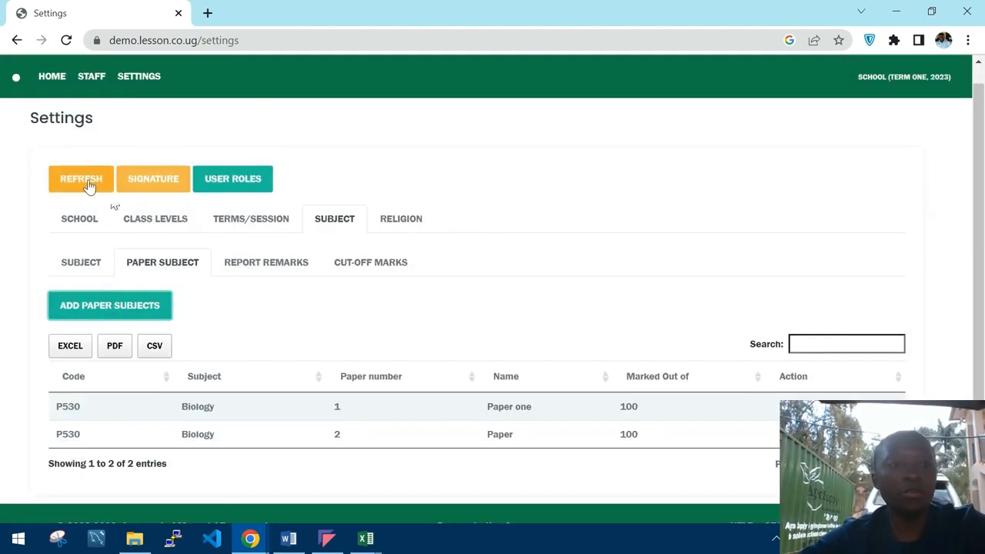
left_click(88, 185)
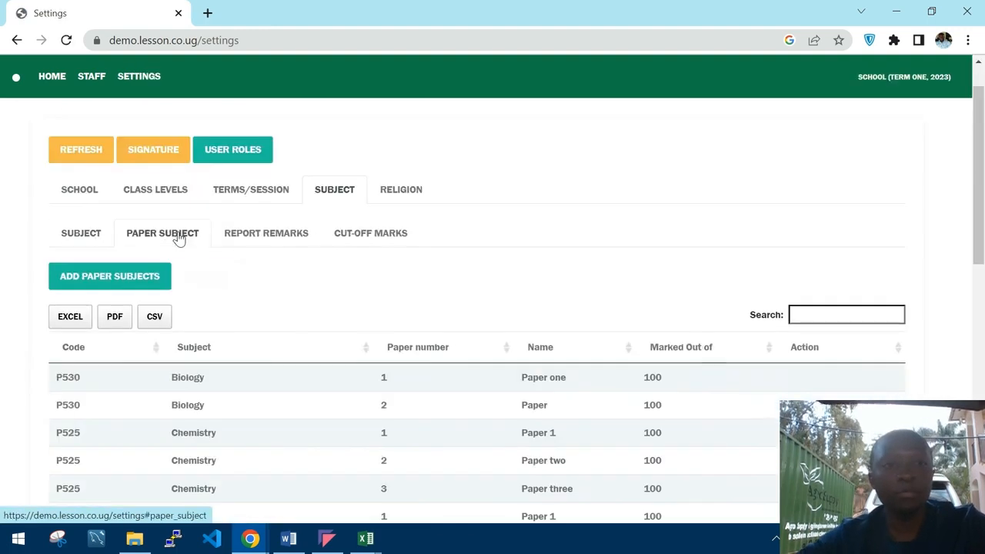
left_click(88, 237)
left_click(173, 240)
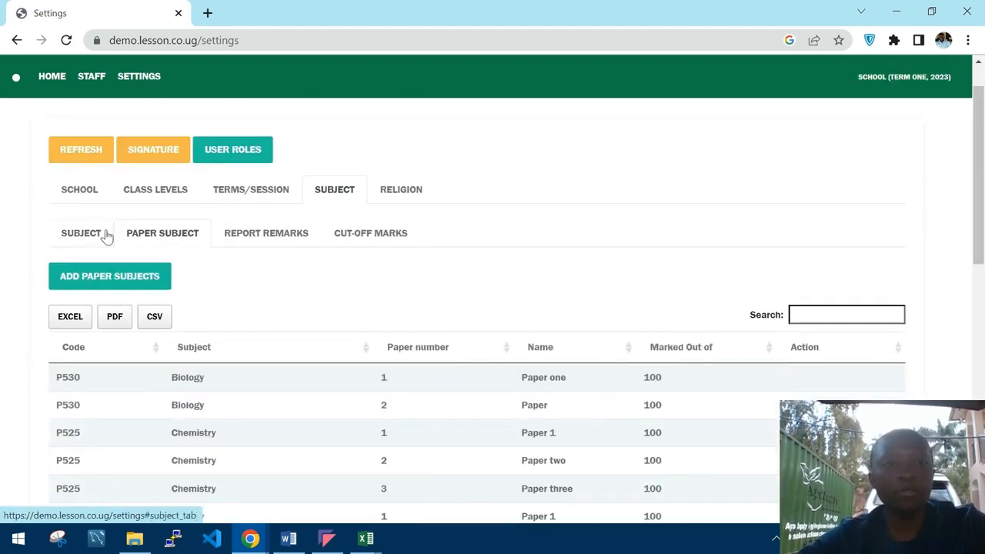
left_click(70, 241)
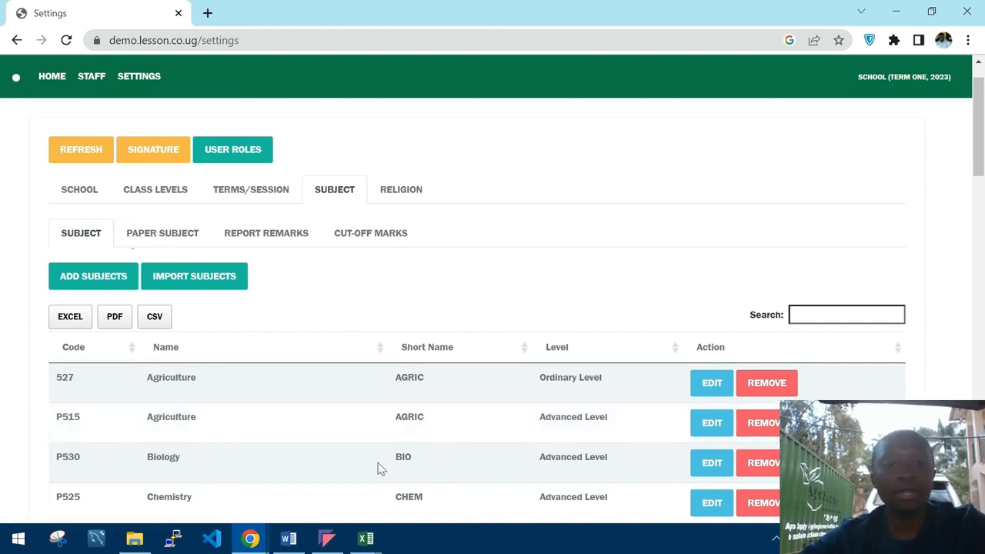
left_click(327, 538)
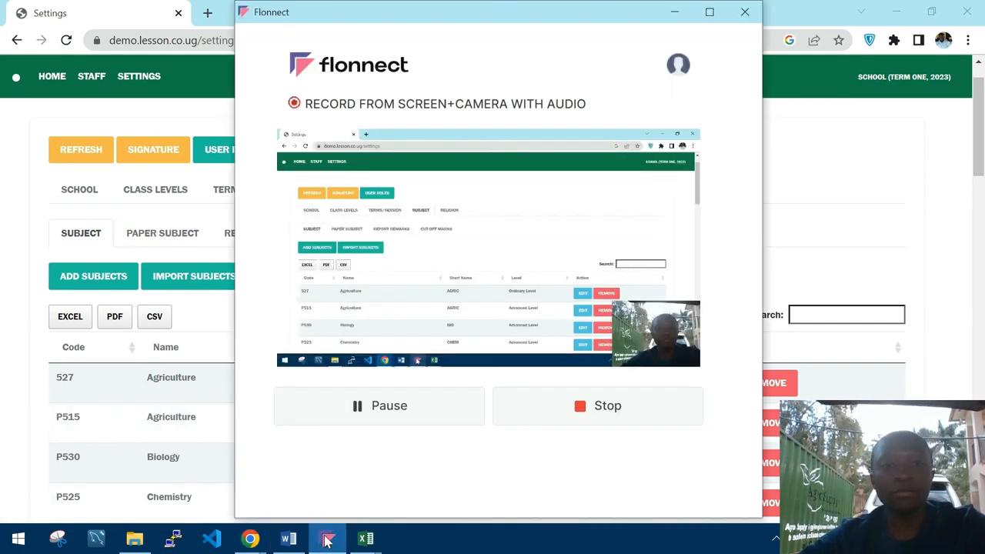